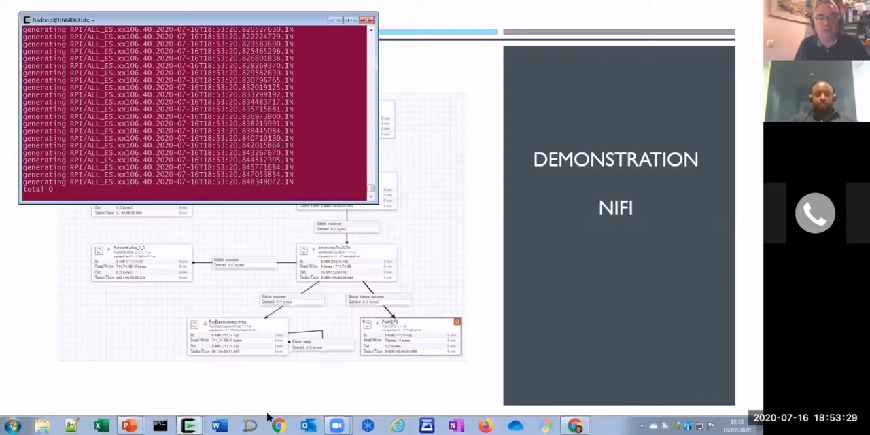
- Switch to Chrome and check the Kibana dashboard and both NiFi pages, ending on the one at xx104:9090/nifi
click(576, 427)
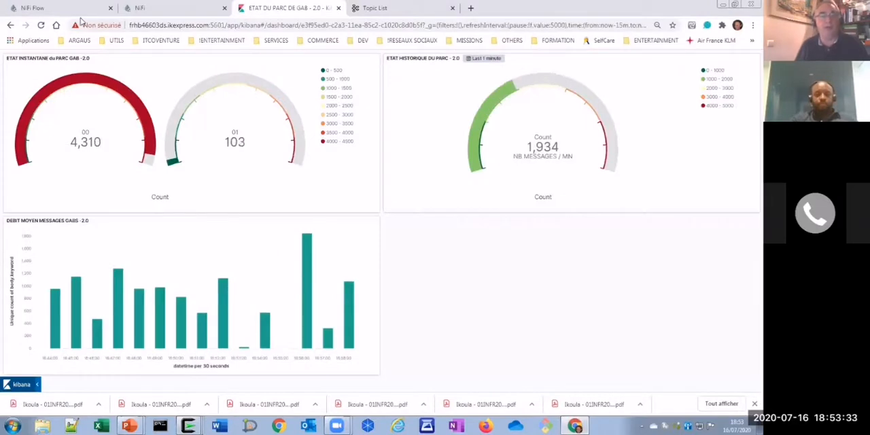
click(34, 9)
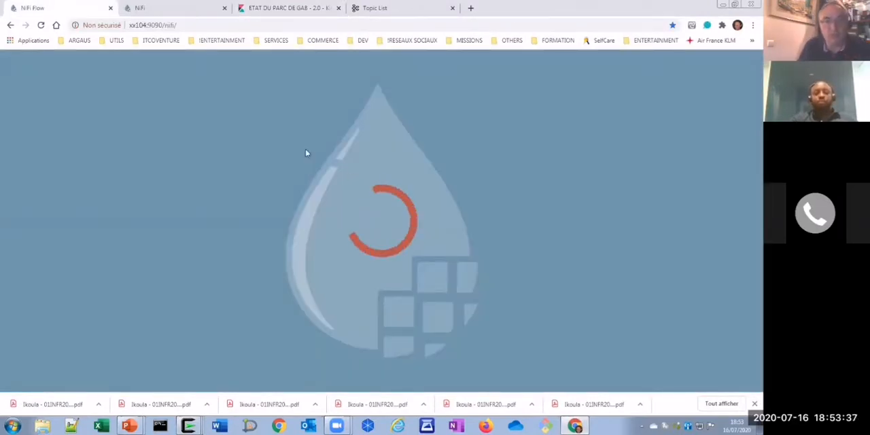
click(155, 11)
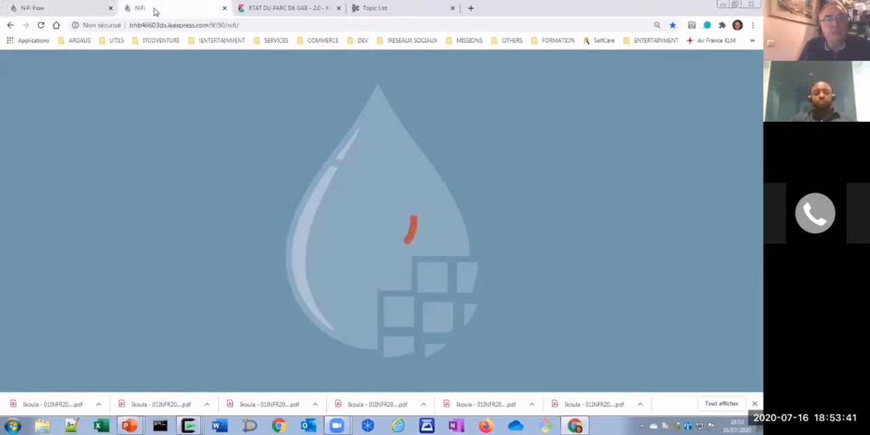
click(49, 10)
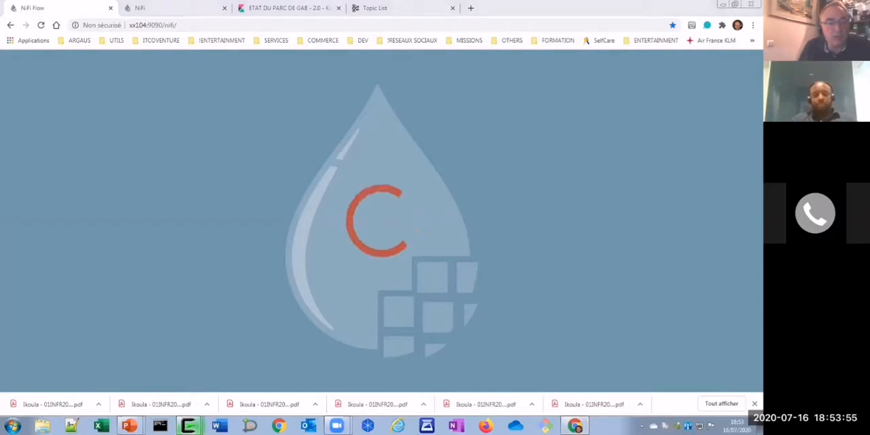
- Bring the four terminal sessions to the front: both hadoop hosts, the local Cygwin shell and the Raspberry Pi minifi-0.5.0 session
mouse_move(189, 426)
click(170, 357)
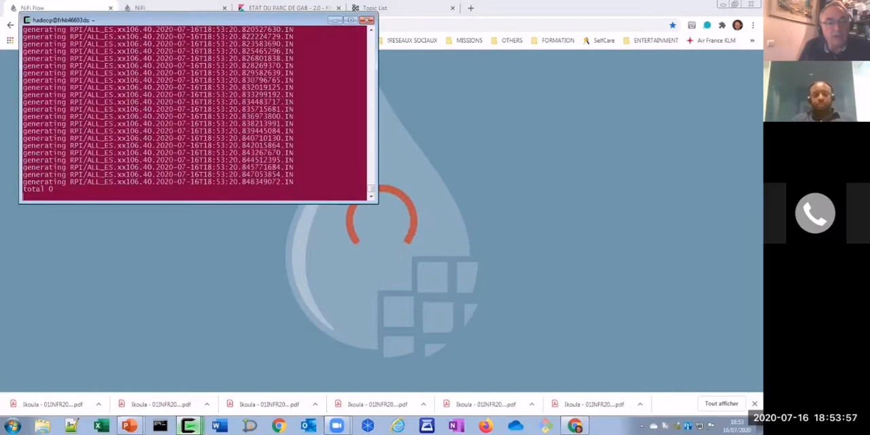
click(189, 426)
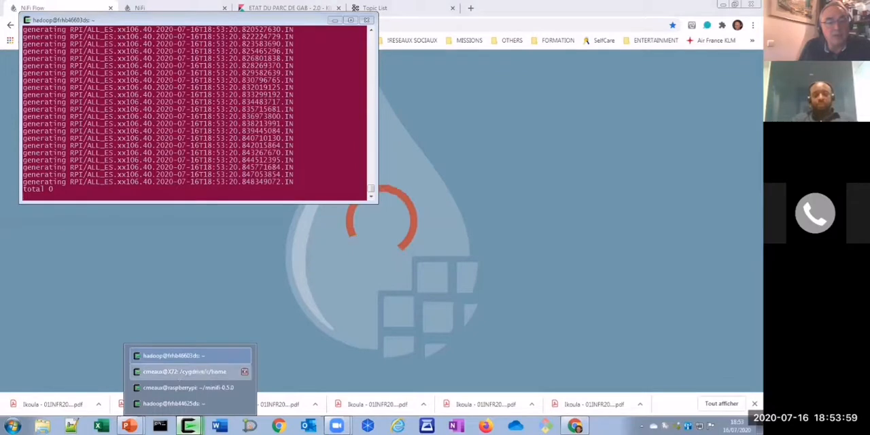
click(177, 372)
click(189, 426)
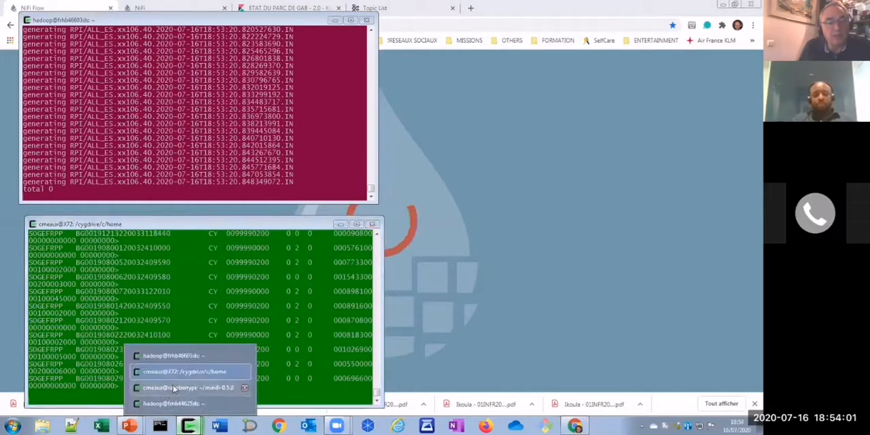
click(173, 387)
click(189, 426)
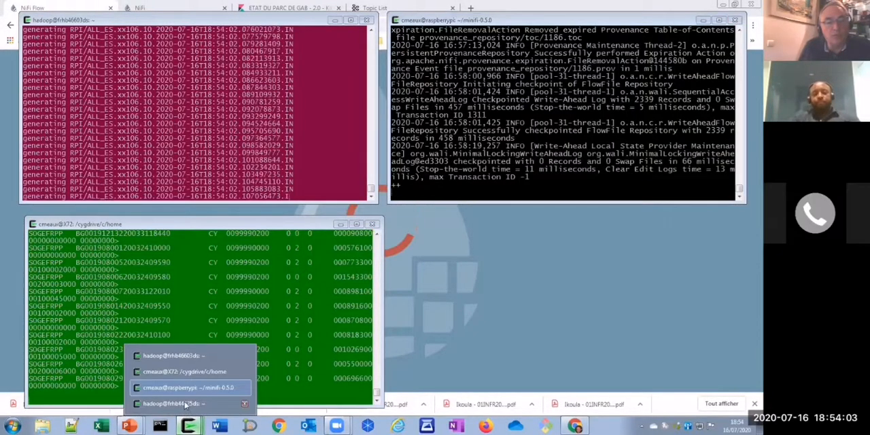
click(182, 404)
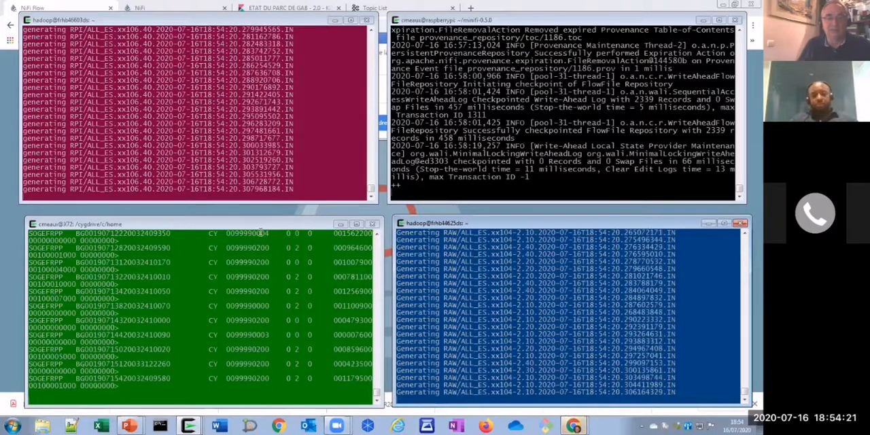
- Return to Chrome and examine the frhb46603ds NiFi flow linking SEND_DATA_TO_CLUSTER to the remote NiFi Flow group
click(259, 211)
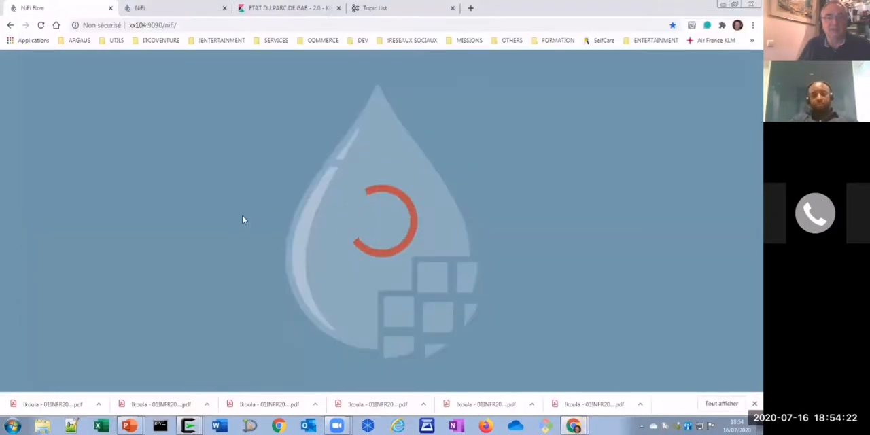
click(165, 8)
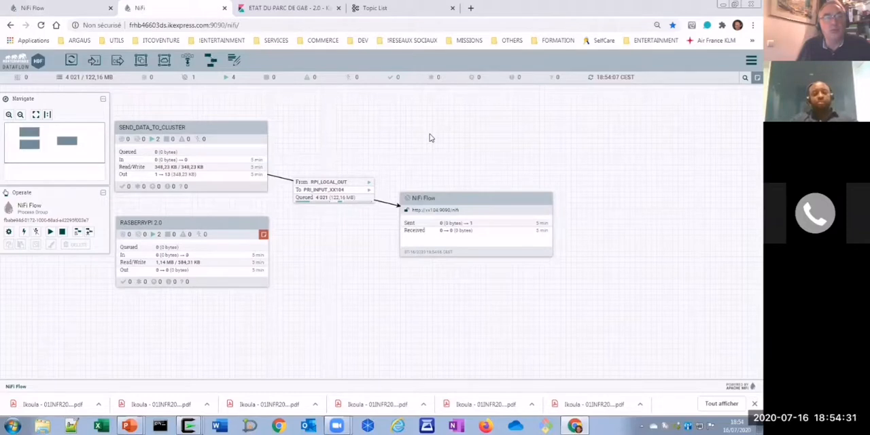
right_click(356, 130)
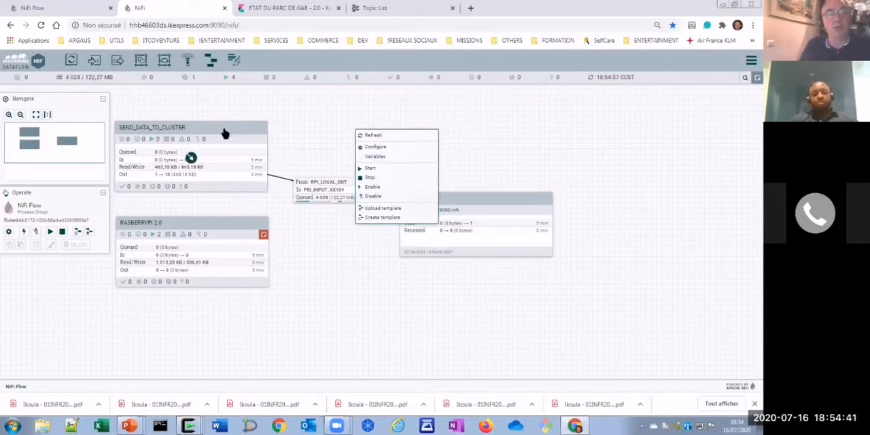
click(518, 141)
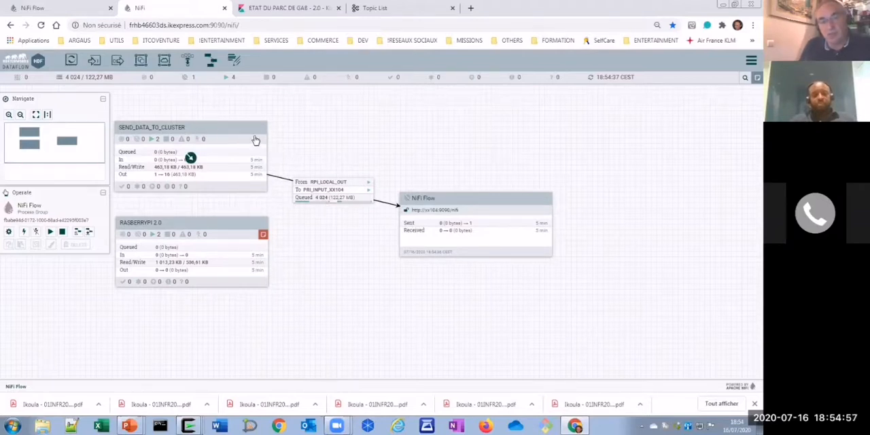
- On the xx104 NiFi instance, enter the USE CASE ATM PARK MONITORING process group and examine its GetFile inputs
click(68, 10)
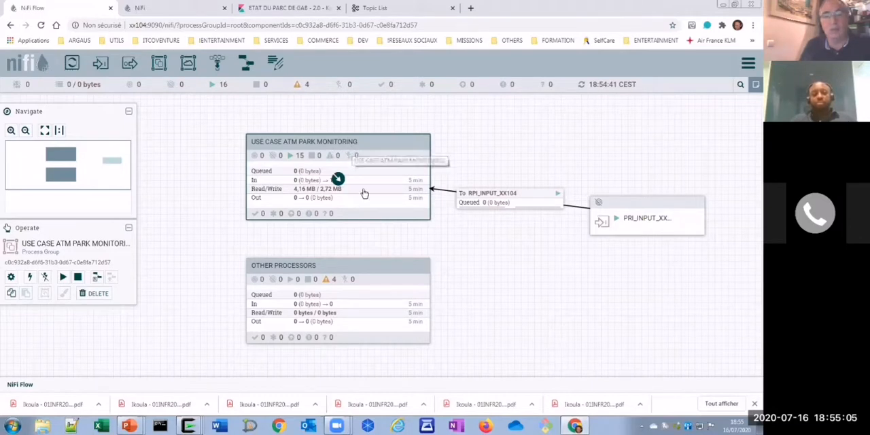
double_click(372, 148)
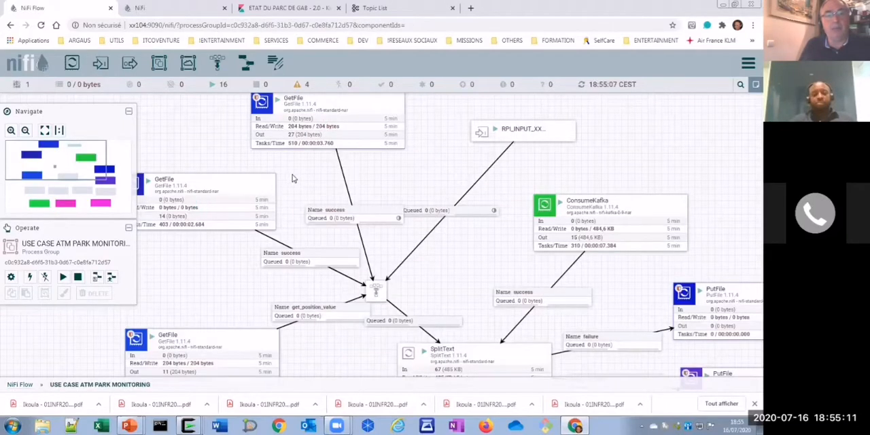
drag(299, 176, 358, 194)
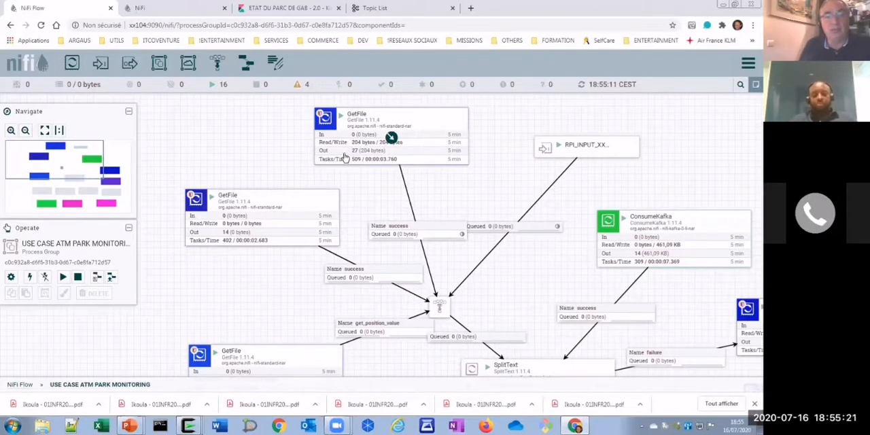
drag(266, 255, 254, 190)
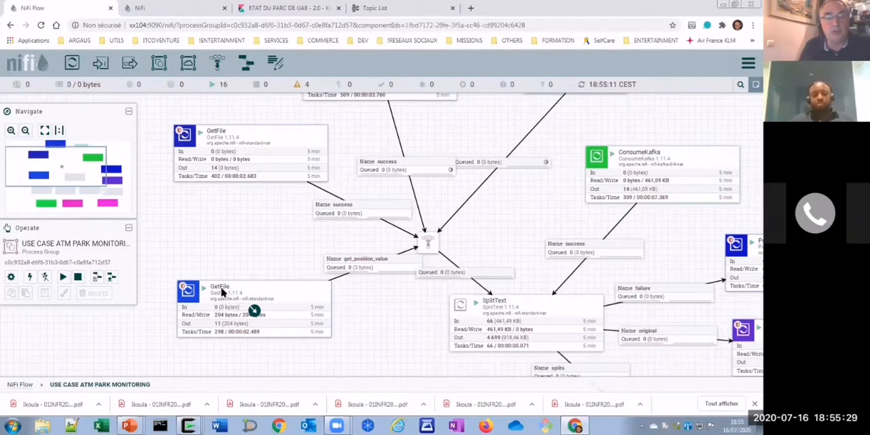
- View the configuration properties of the lower GetFile processor feeding the get_position_value connection, and close the details
right_click(221, 291)
click(211, 247)
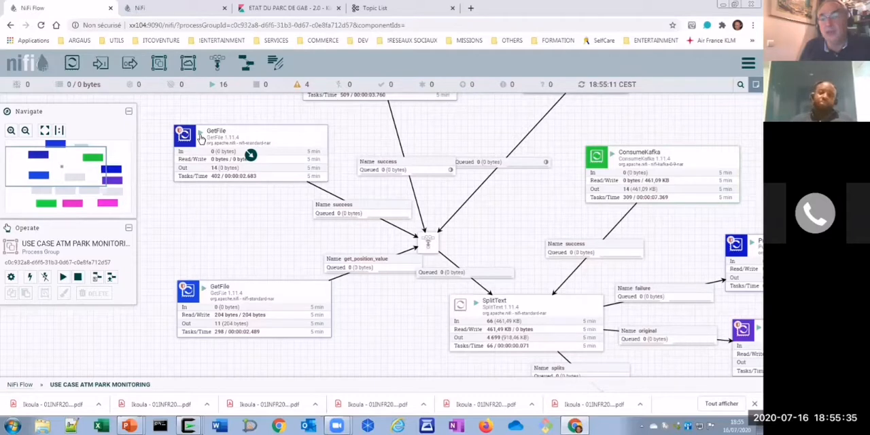
drag(253, 217, 260, 197)
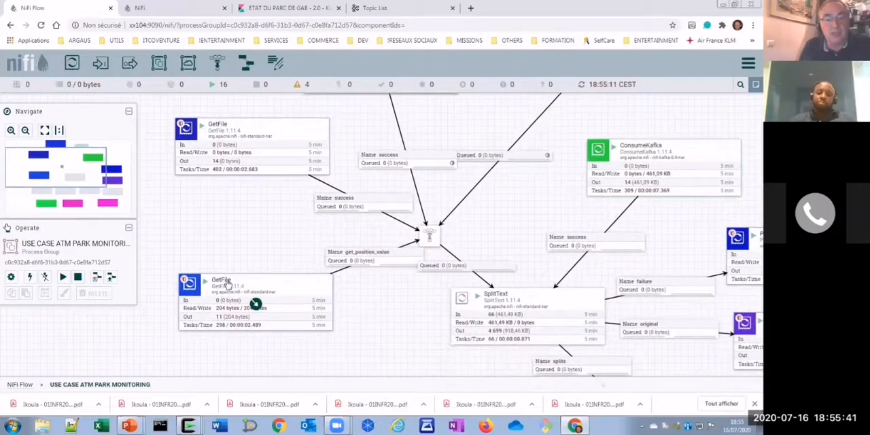
right_click(250, 297)
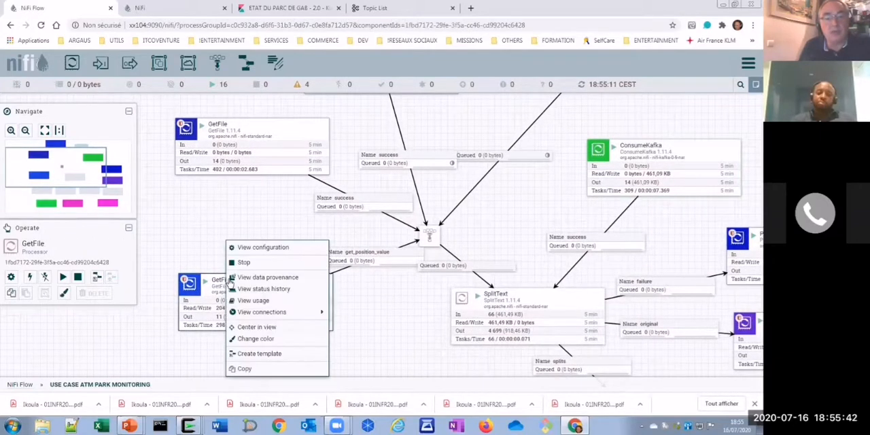
click(259, 248)
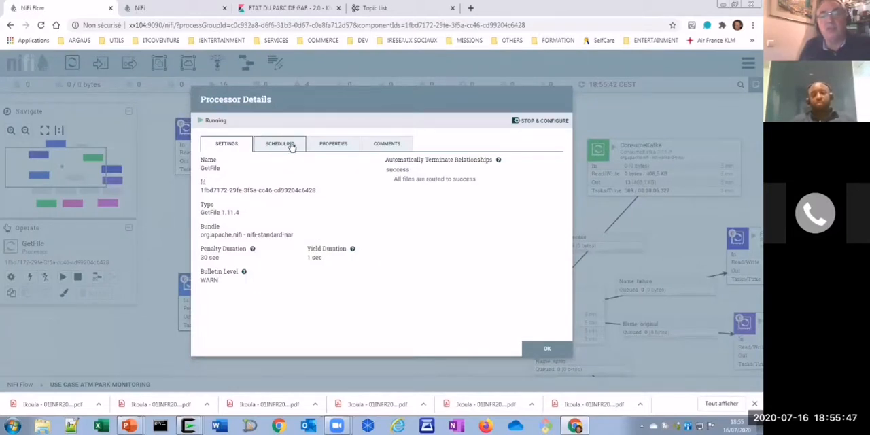
click(340, 149)
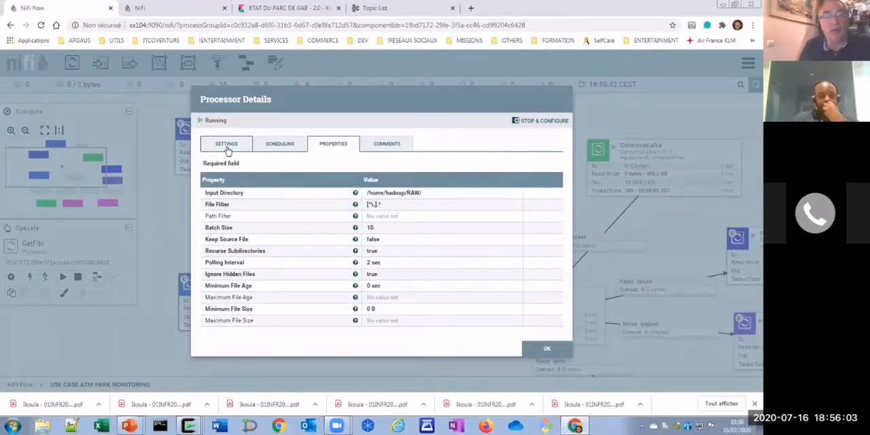
click(548, 349)
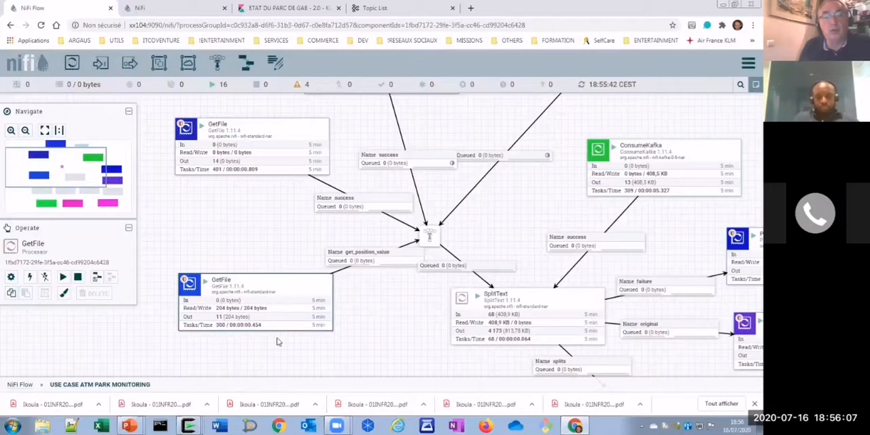
- View the status history graph of the lower GetFile processor and close it
right_click(258, 287)
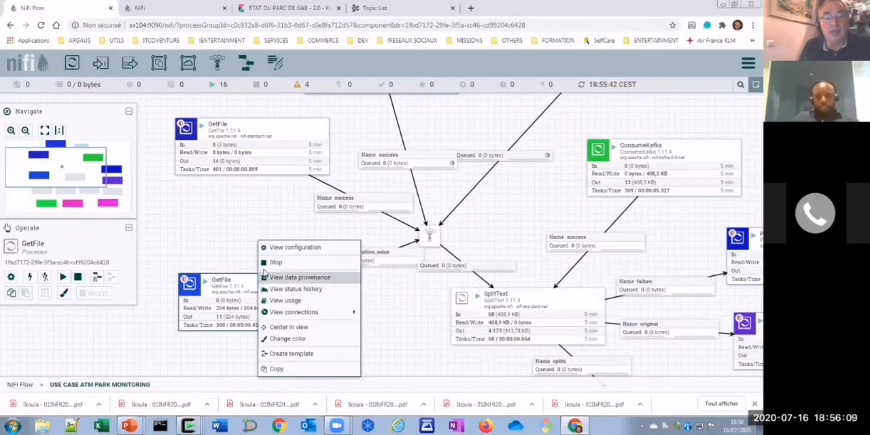
click(294, 290)
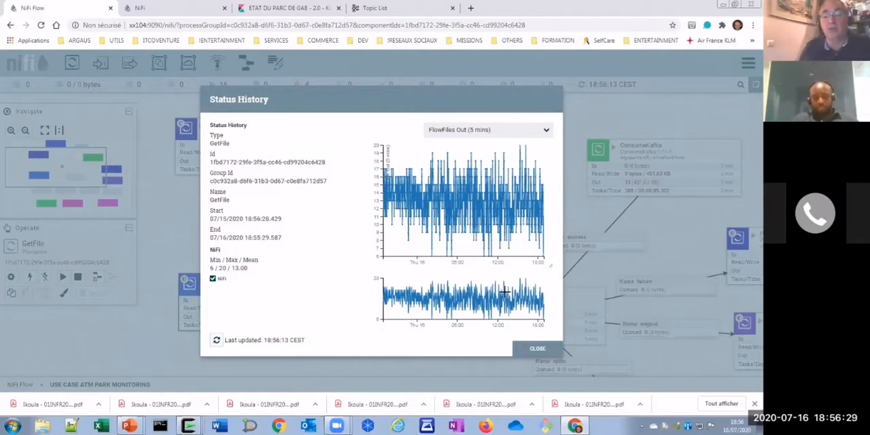
click(538, 348)
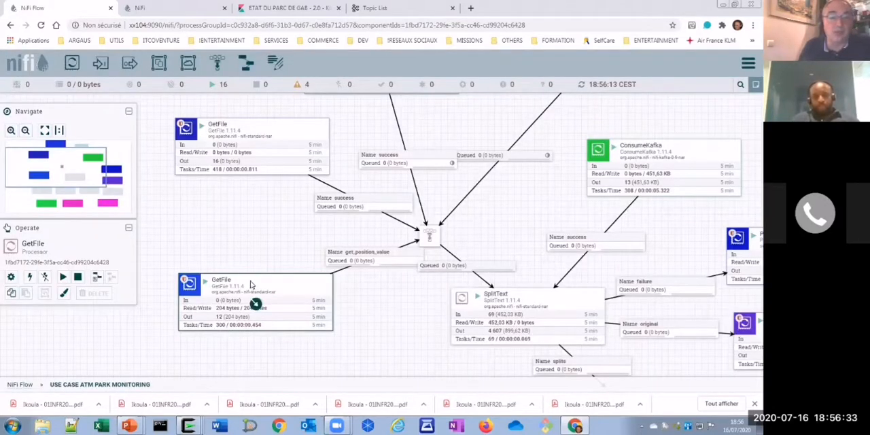
- Open the lower GetFile processor's data provenance, view the output content of its most recent event, and close the provenance views
right_click(251, 284)
click(278, 278)
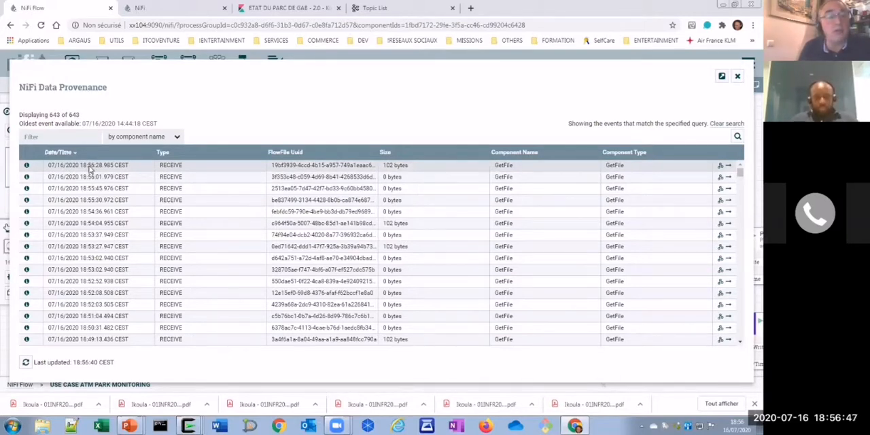
click(26, 166)
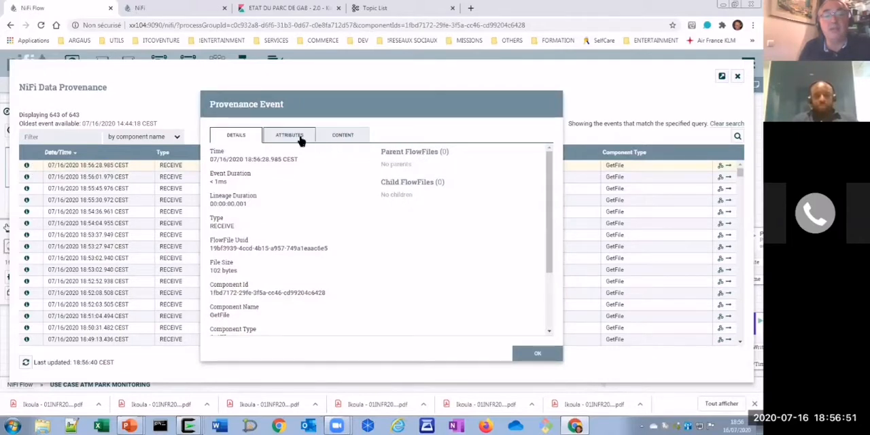
click(343, 136)
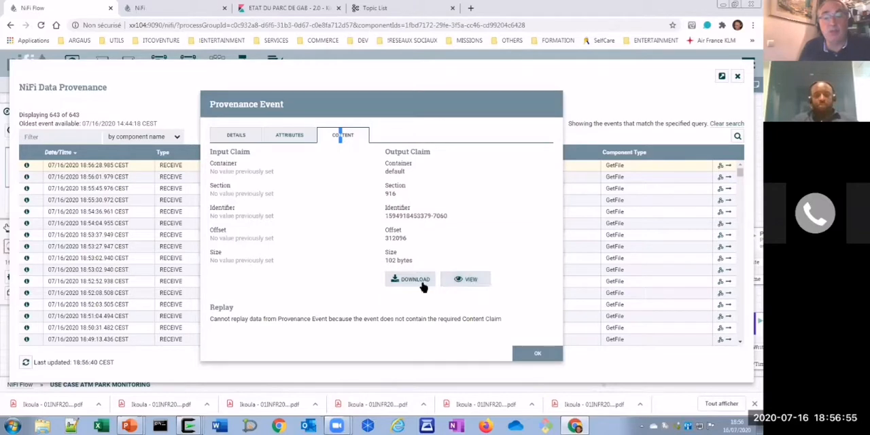
click(473, 281)
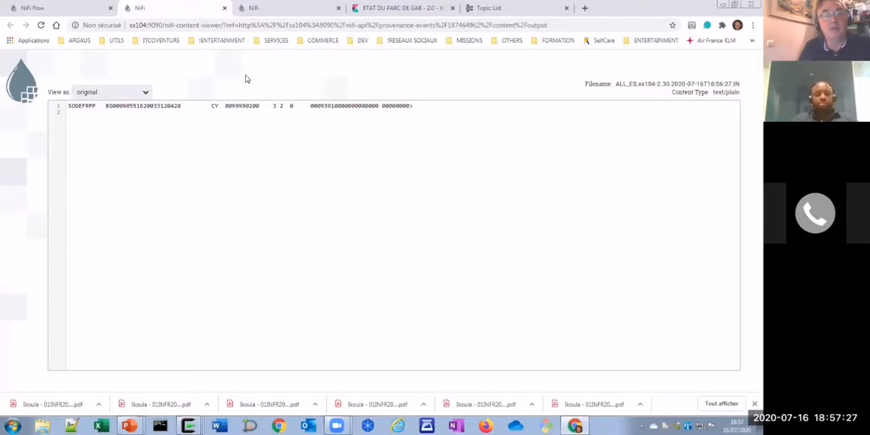
click(224, 8)
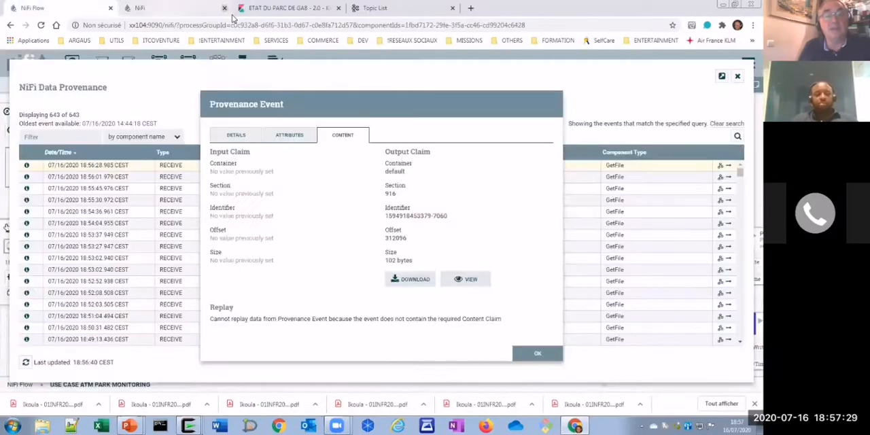
click(536, 355)
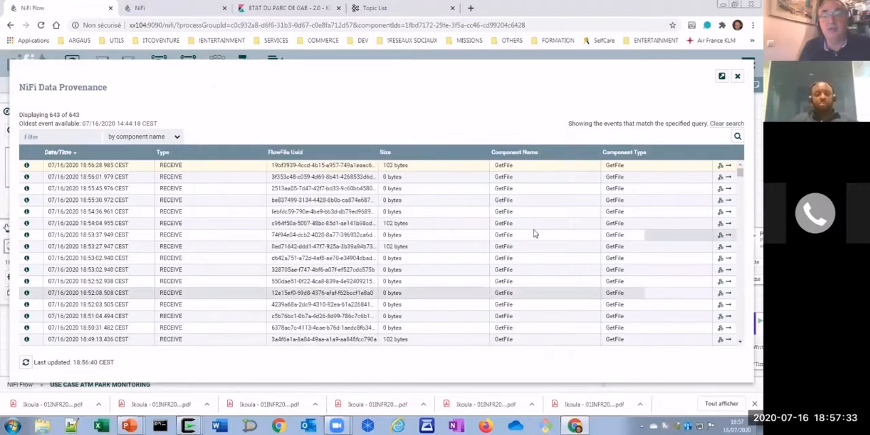
click(738, 77)
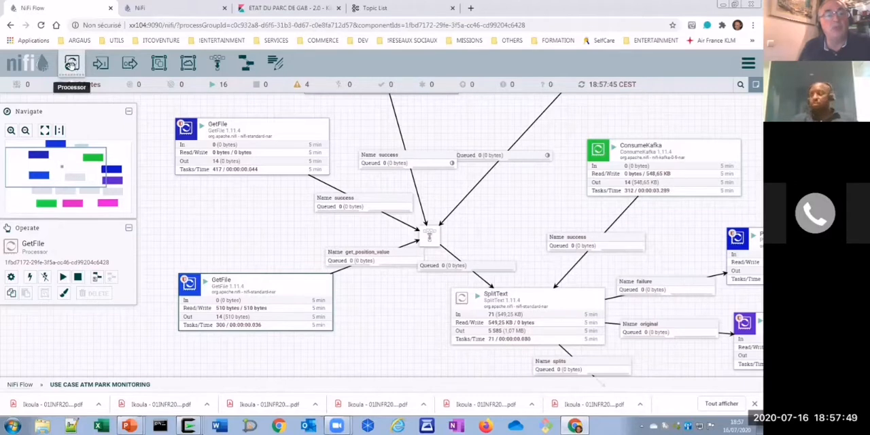
- Start adding a processor and browse the available types with the database, put, aws and avro tags, clearing each tag filter
drag(72, 63, 211, 227)
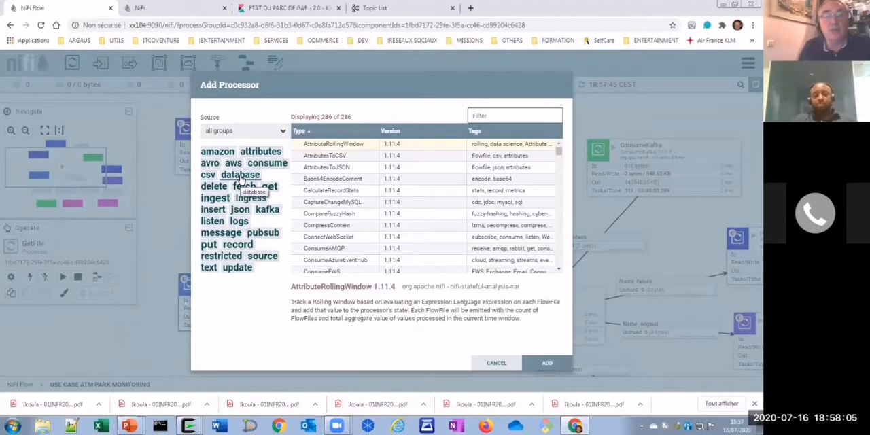
click(239, 176)
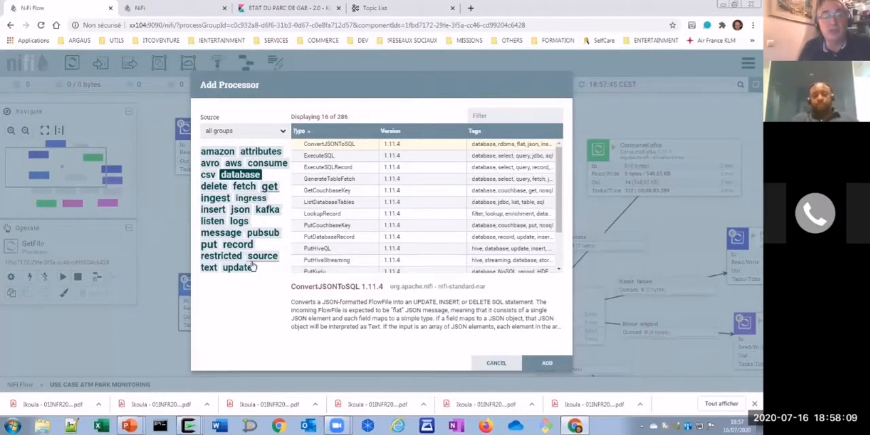
click(210, 246)
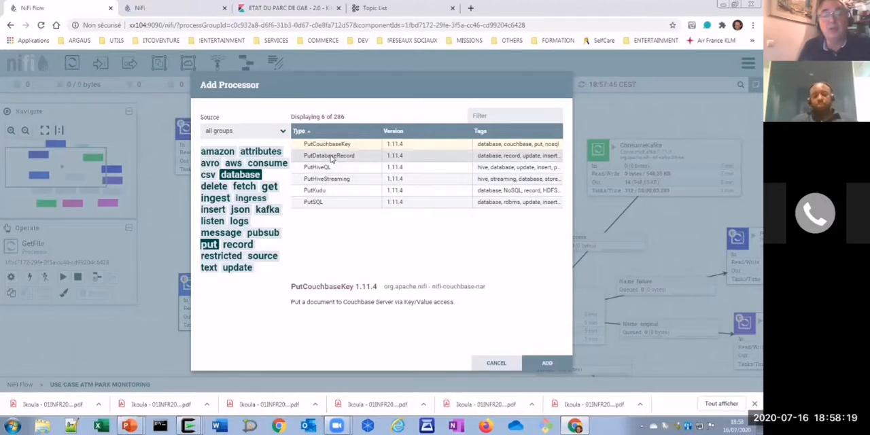
click(239, 175)
click(233, 163)
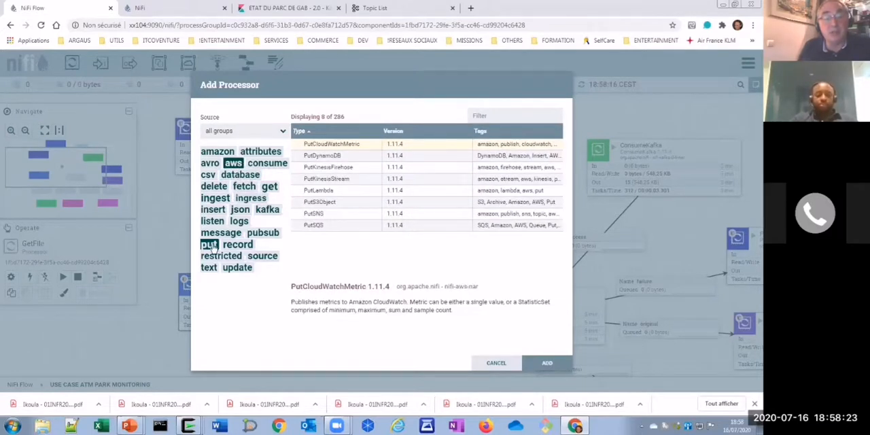
click(209, 245)
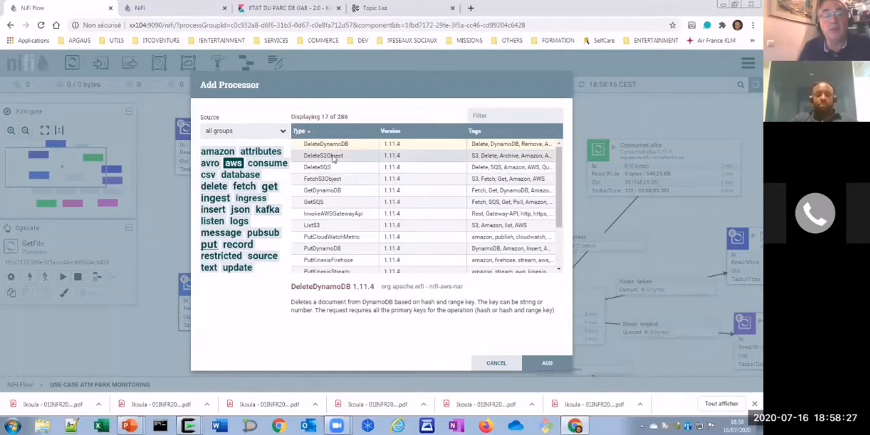
click(210, 165)
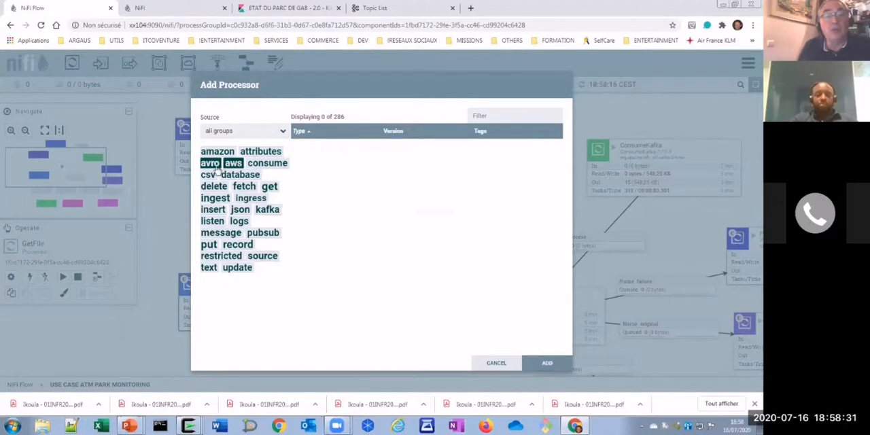
click(234, 165)
click(209, 163)
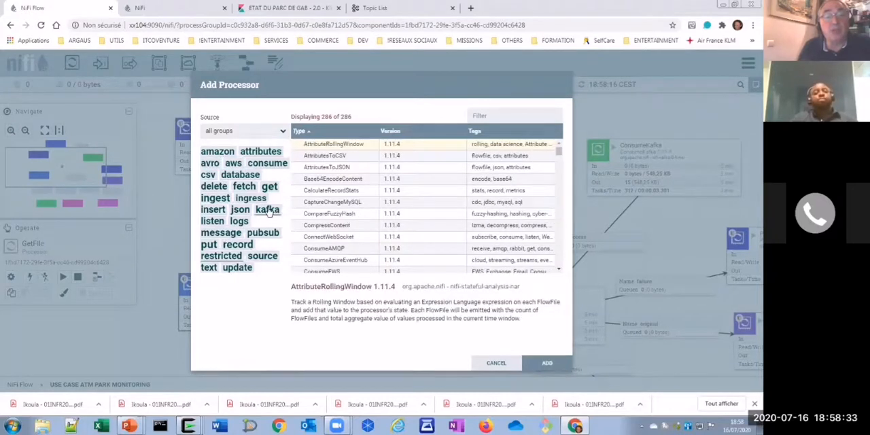
- Filter the processor types by kafka and json, add a ConsumeKafkaRecord_0_10 processor, and place it between the two GetFile processors on the canvas
click(268, 210)
click(239, 210)
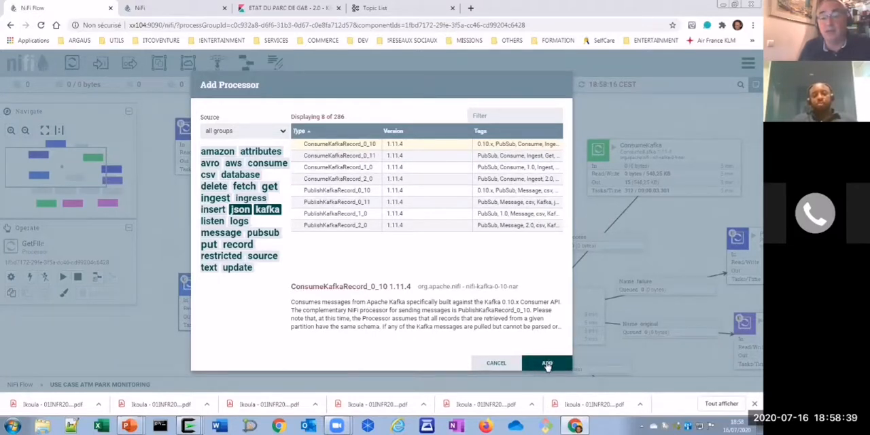
key(Return)
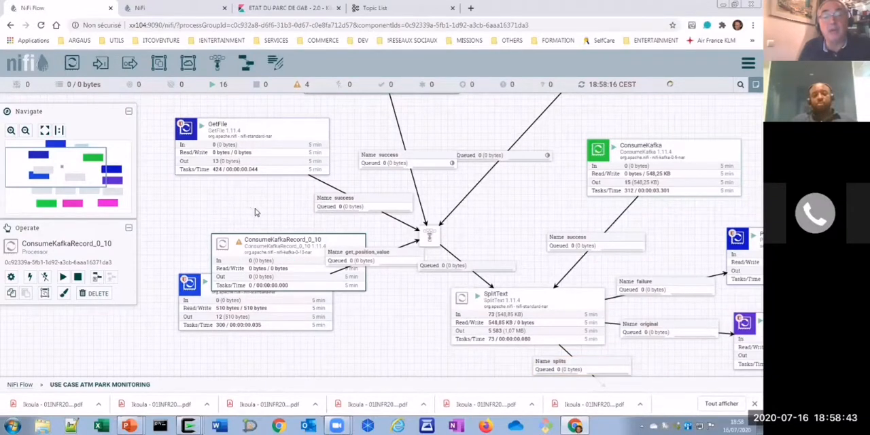
drag(271, 243, 228, 212)
- View the configuration properties of the ConsumeKafkaRecord_0_10 processor, close the configuration, and delete the processor from the flow
right_click(231, 213)
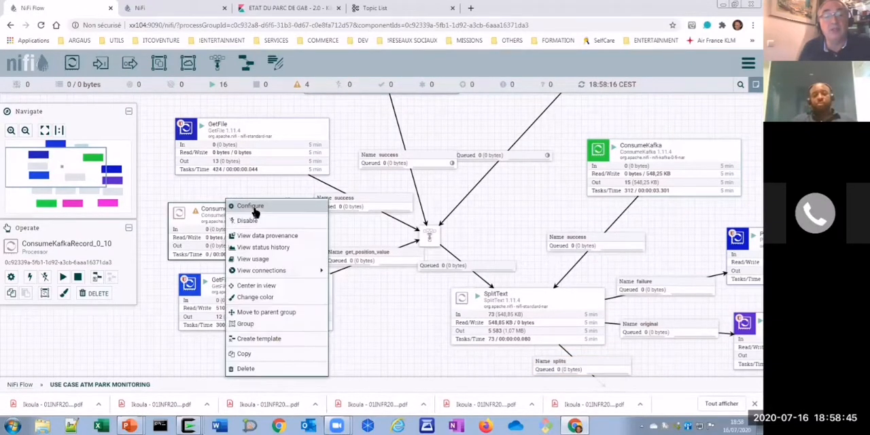
click(253, 208)
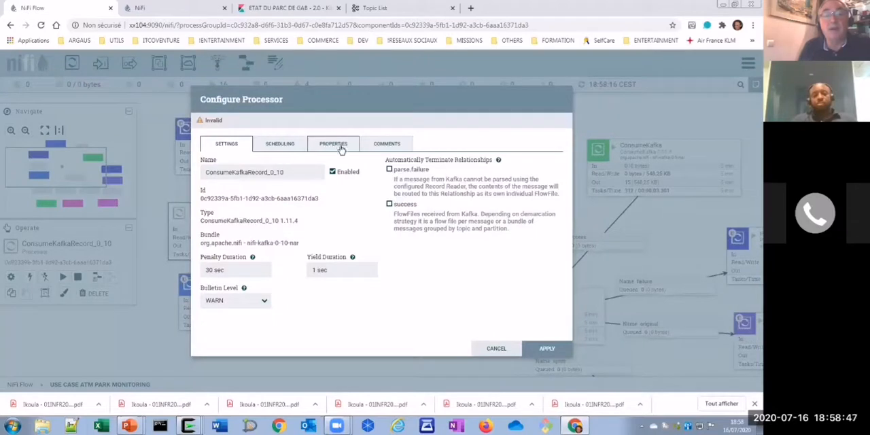
click(334, 144)
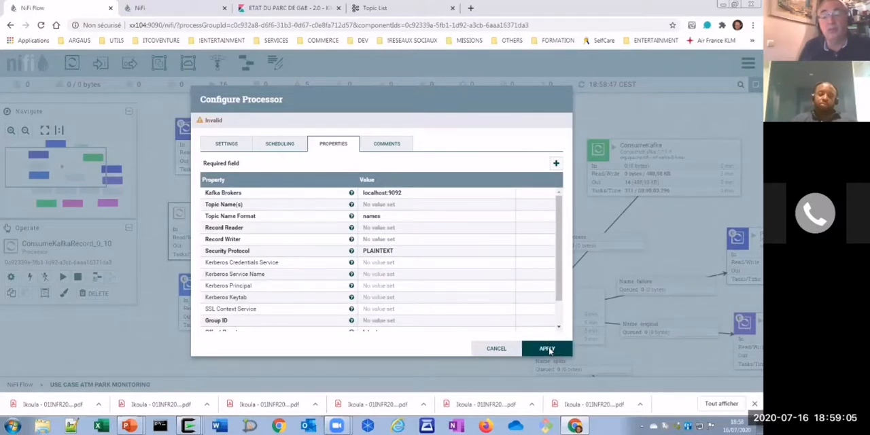
click(548, 349)
right_click(279, 202)
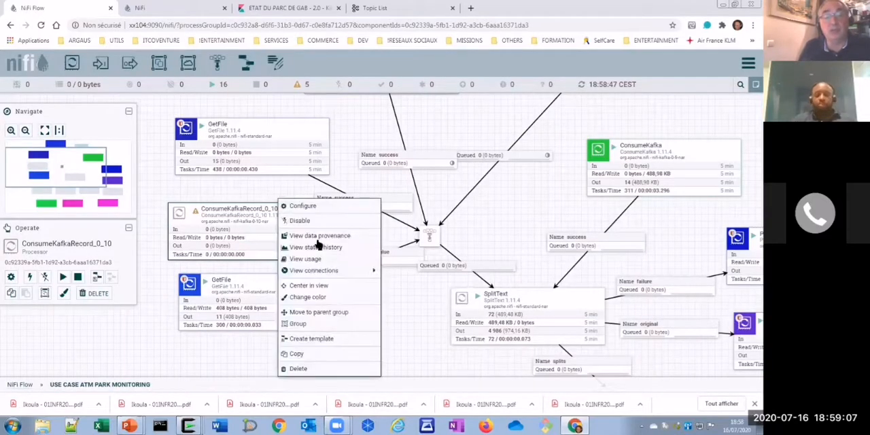
click(299, 369)
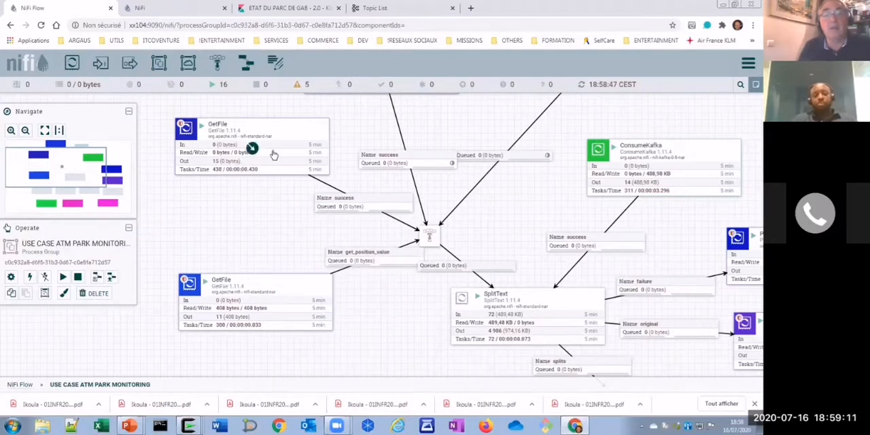
drag(278, 199, 258, 270)
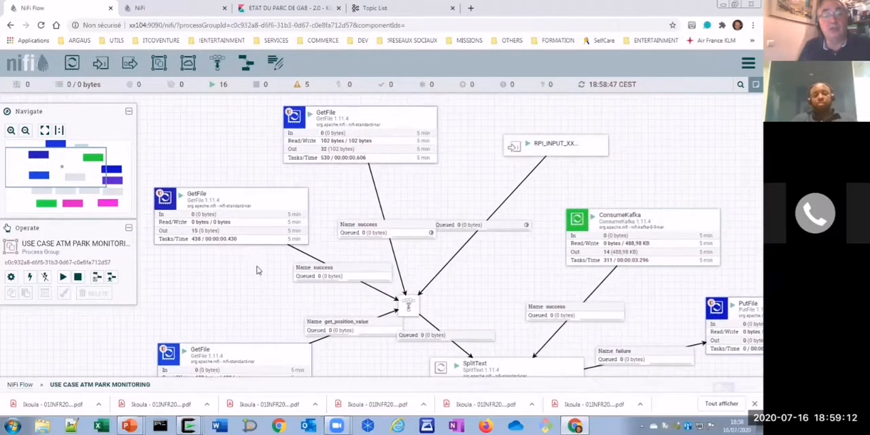
right_click(335, 117)
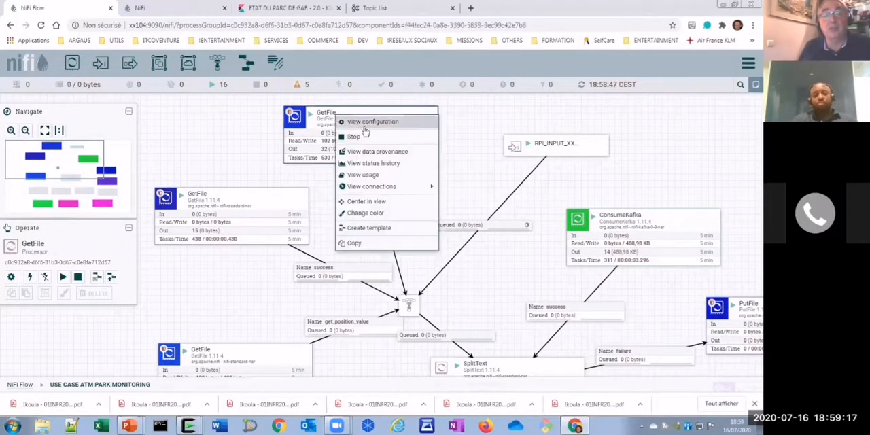
click(244, 163)
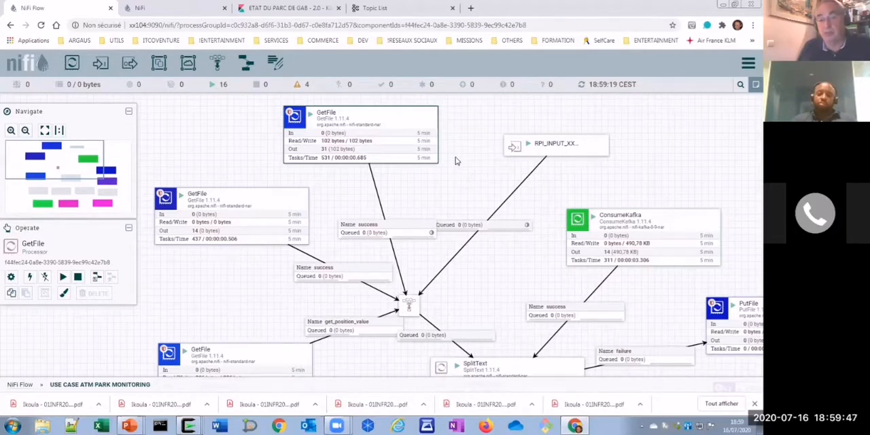
- View the configuration properties of the SplitText processor and close the details
drag(439, 246, 381, 146)
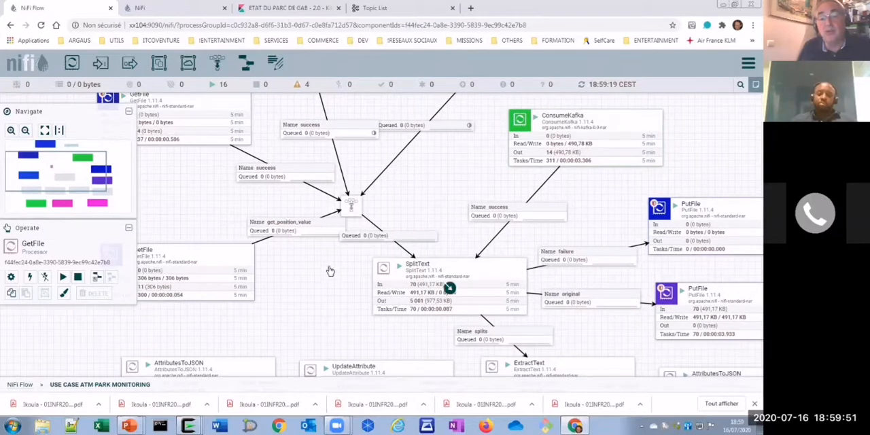
click(417, 270)
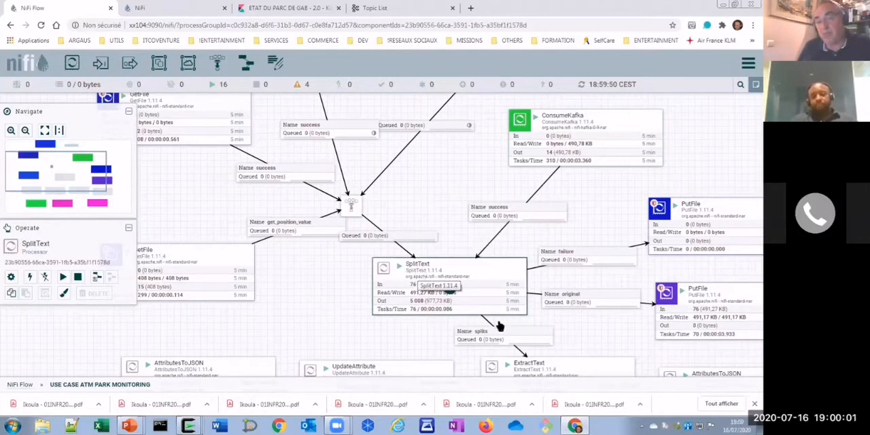
drag(573, 331, 496, 246)
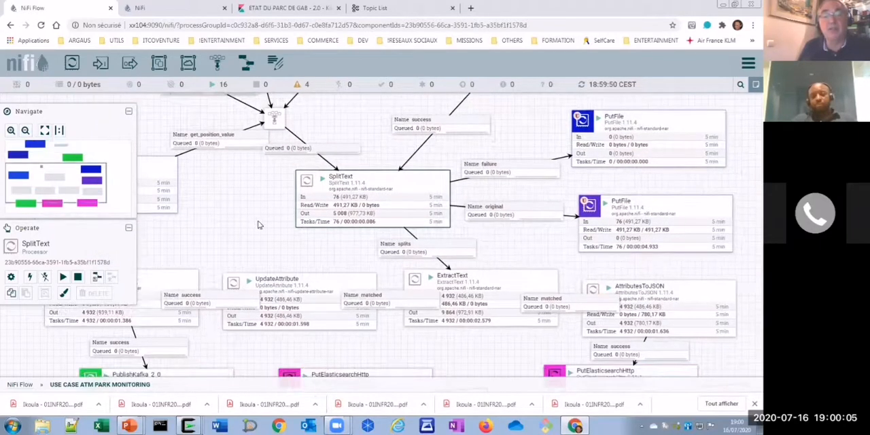
right_click(340, 180)
click(363, 188)
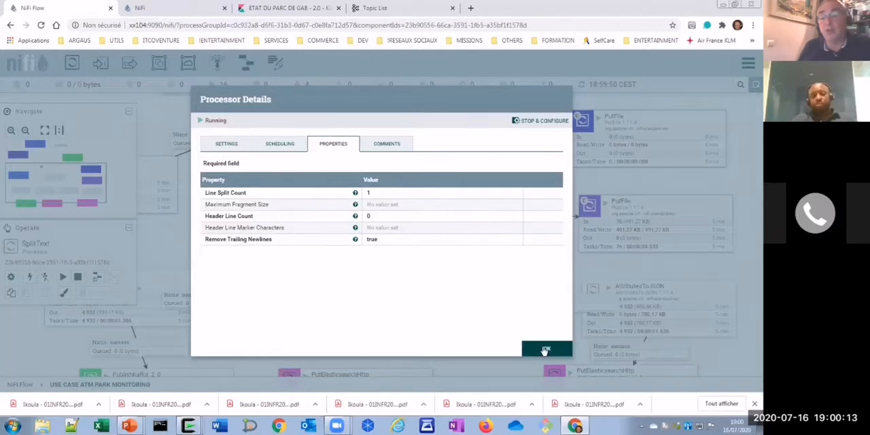
click(547, 350)
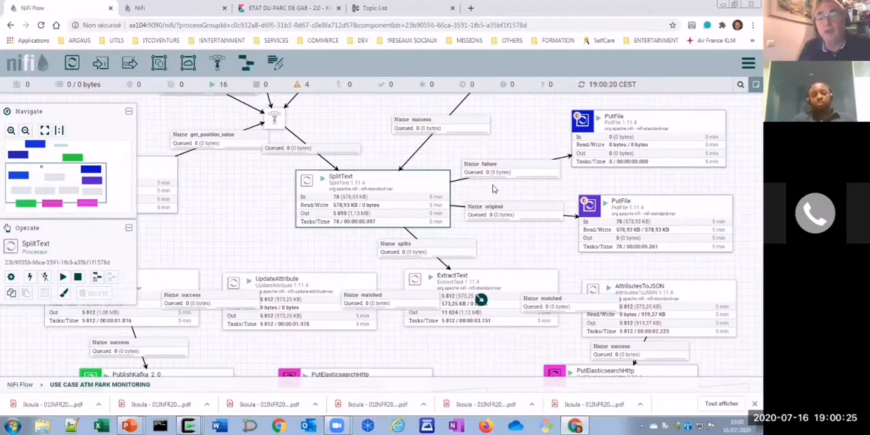
- View the configuration properties of the PutFile processor fed by SplitText's failure connection, and close the details
drag(454, 159, 385, 176)
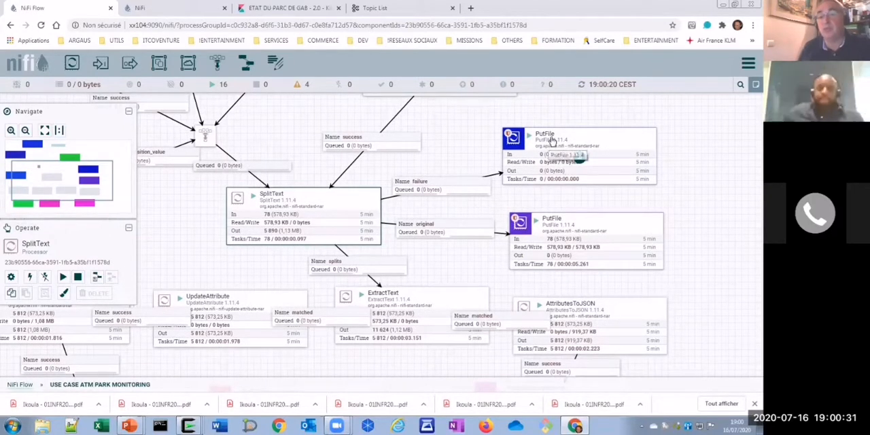
right_click(551, 143)
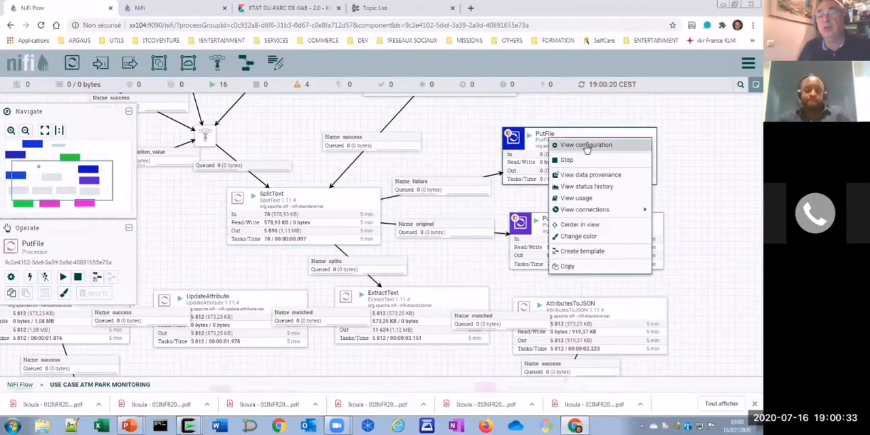
click(583, 145)
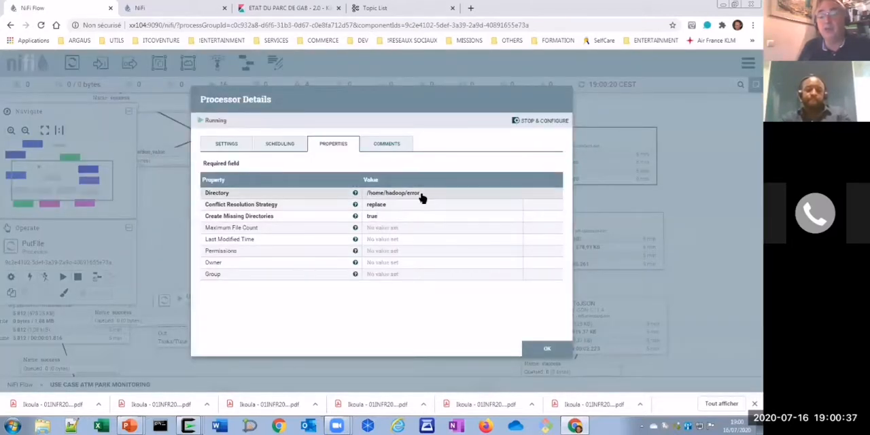
click(548, 349)
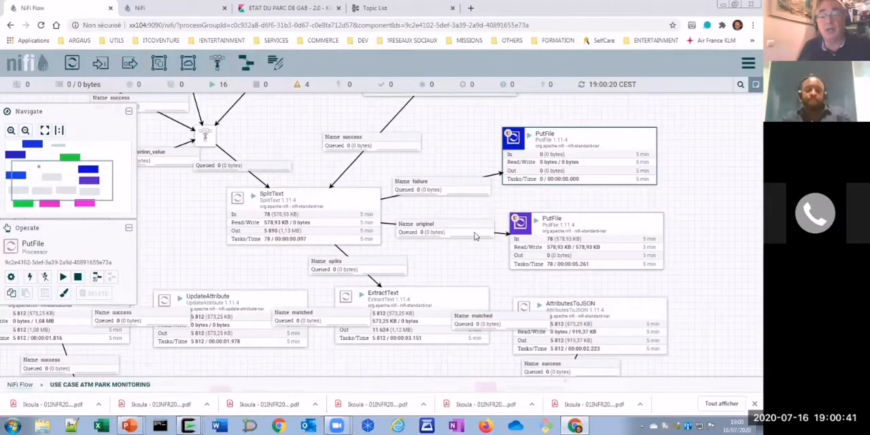
- View the ExtractText processor's configuration, examine the custom extraction properties from atm to mess_type, and close the details
click(586, 242)
drag(475, 244, 496, 174)
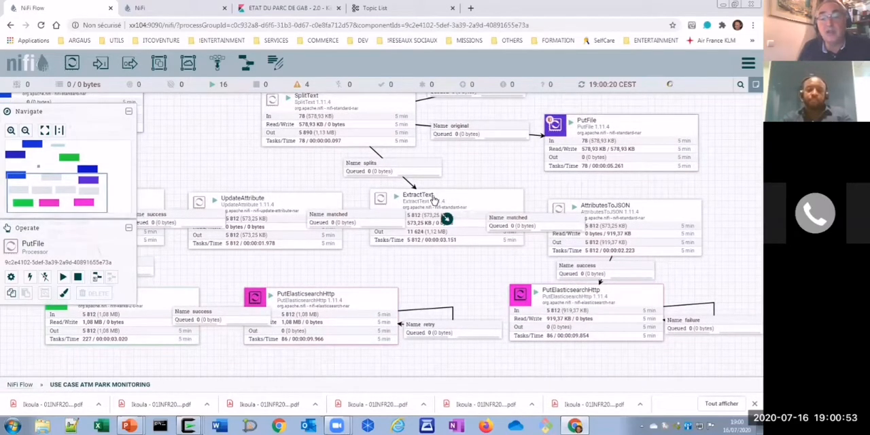
right_click(433, 197)
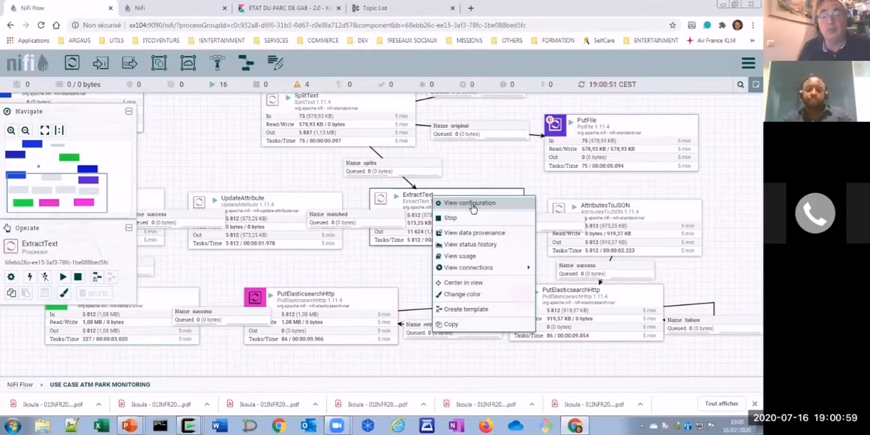
click(472, 204)
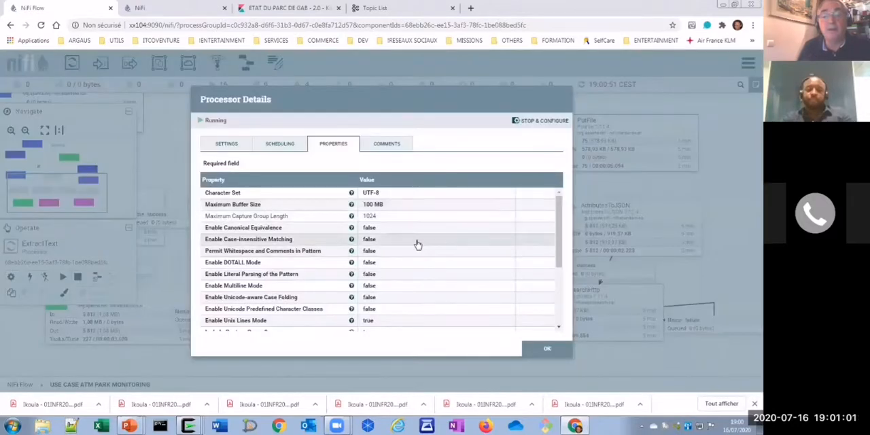
scroll(419, 245, down, 3)
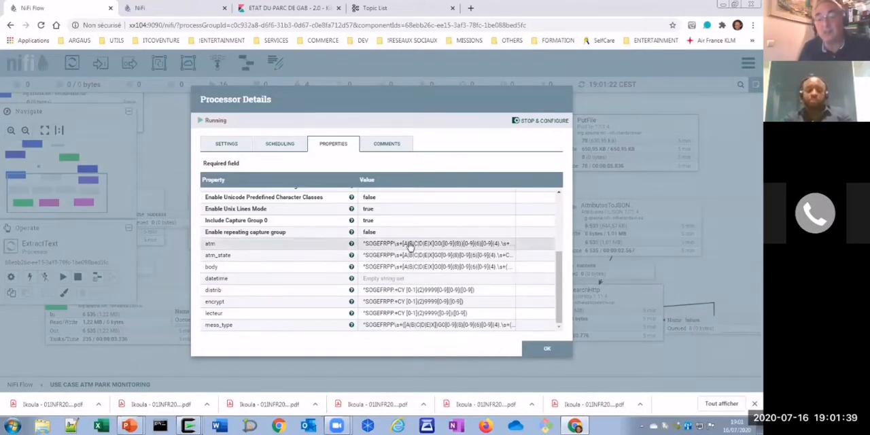
click(548, 350)
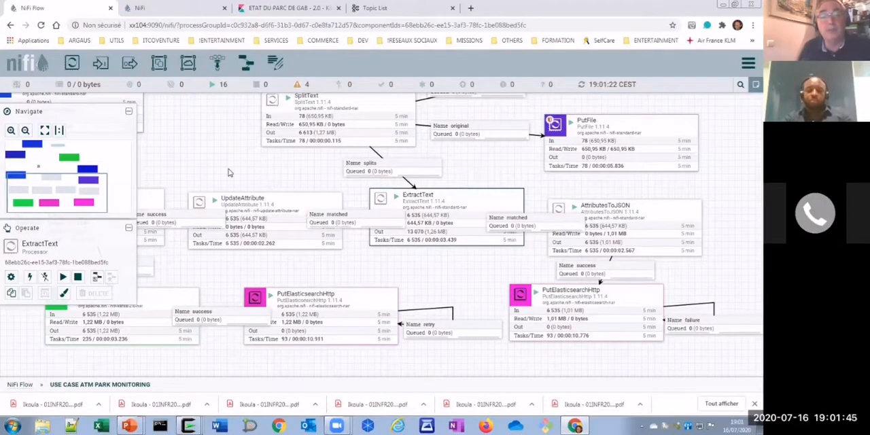
- View the configuration of the UpdateAttribute processor, examine its datetime property, and close the details
drag(299, 172, 484, 200)
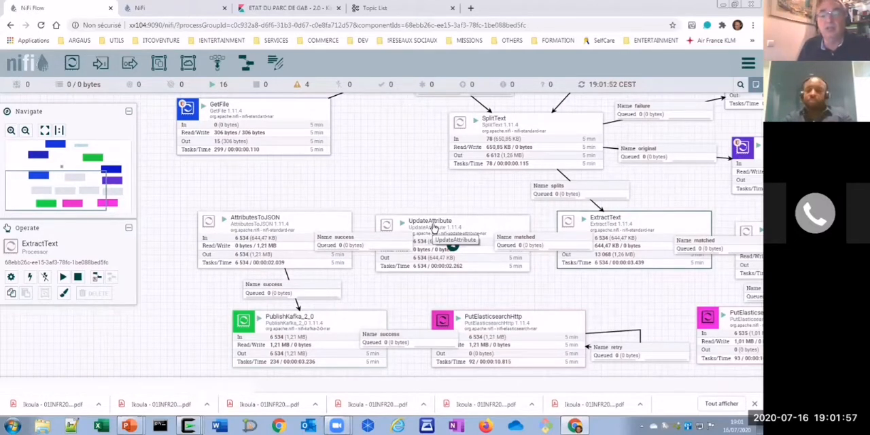
right_click(433, 226)
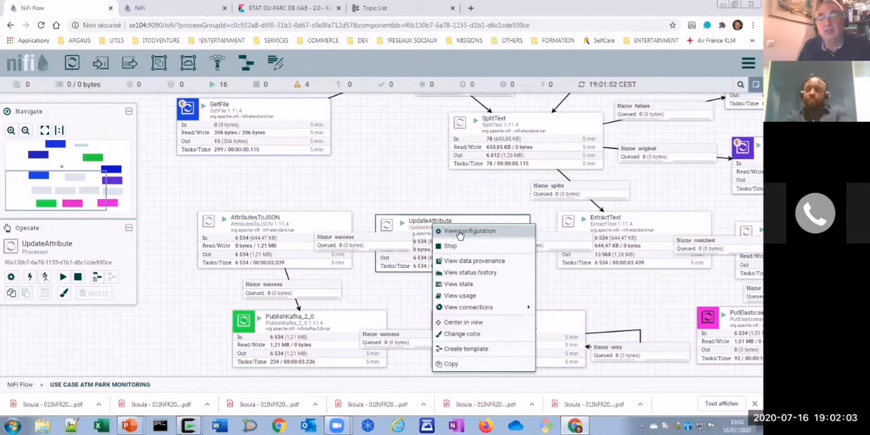
click(460, 234)
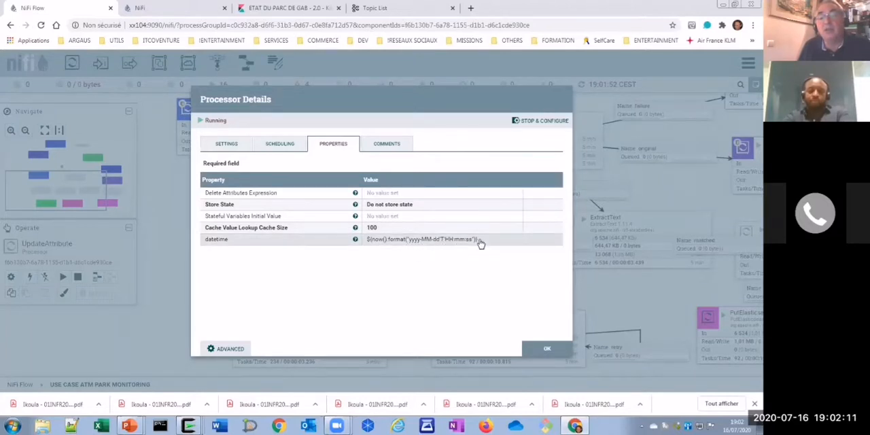
click(545, 350)
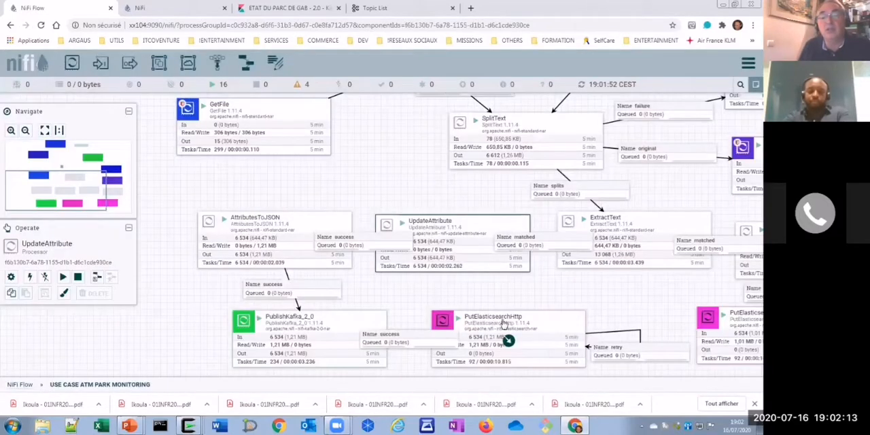
- View the configuration of the AttributesToJSON processor fed by UpdateAttribute, examine its Attributes List property, and close the details
click(283, 223)
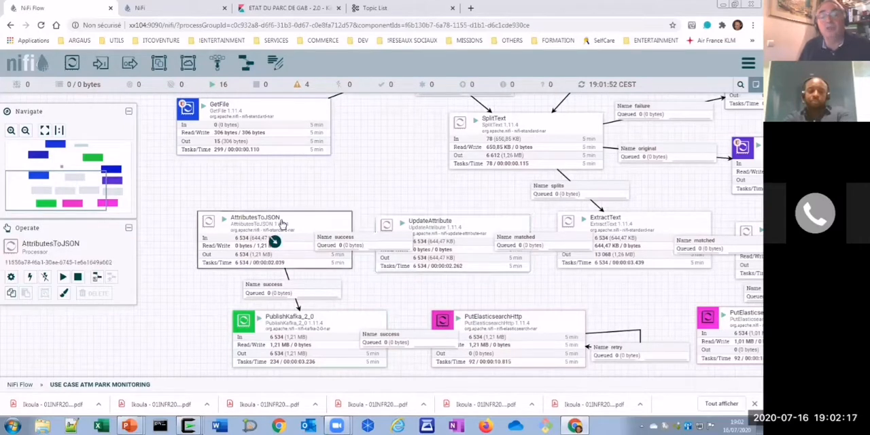
right_click(283, 224)
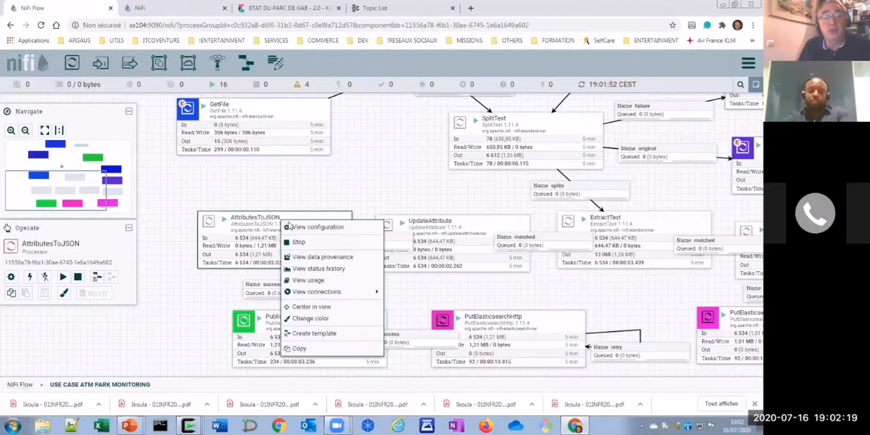
click(315, 227)
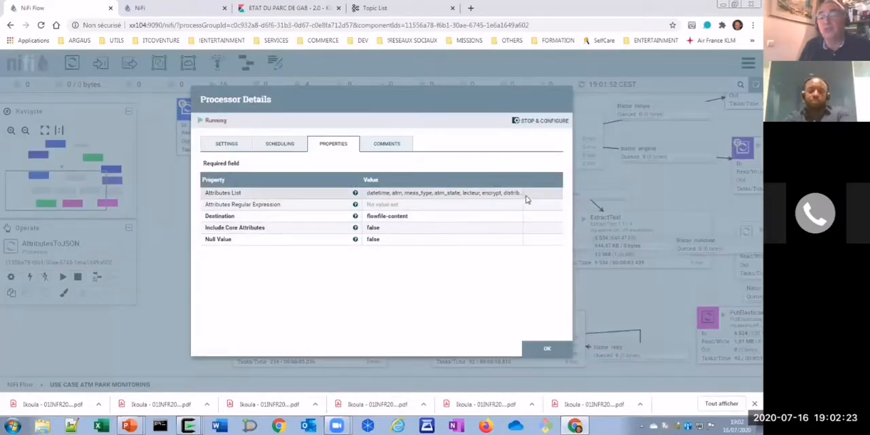
click(548, 349)
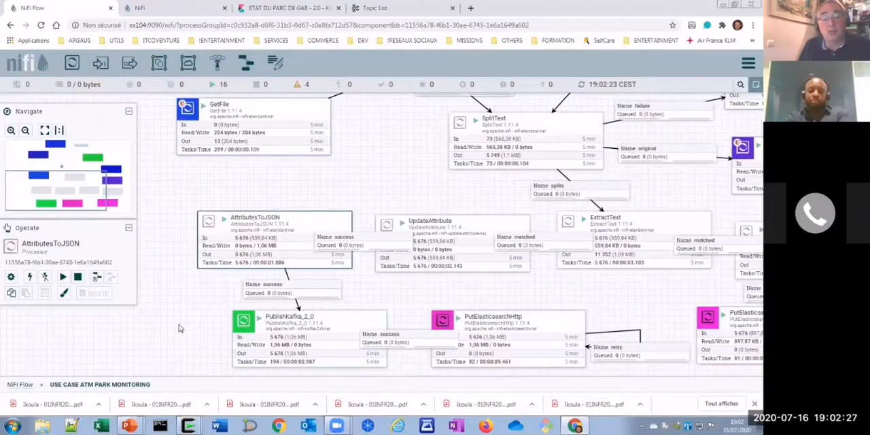
- View the PublishKafka_2_0 processor's configuration, examine its Kafka Brokers and Topic Name properties, and close the details
drag(169, 265, 151, 177)
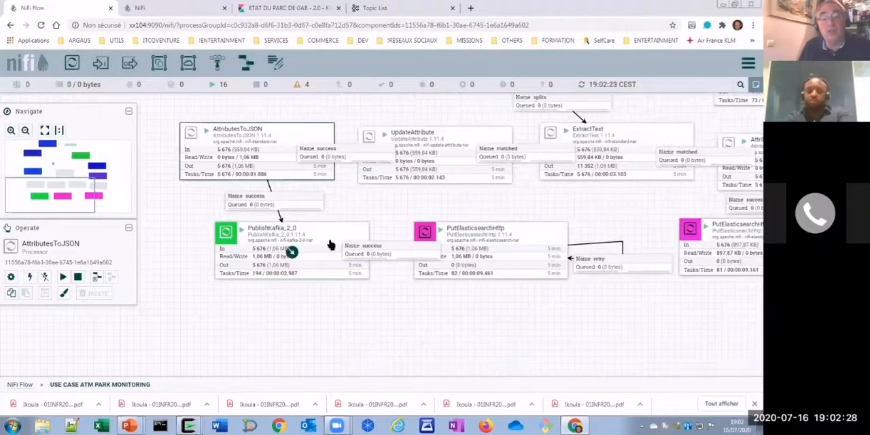
right_click(273, 234)
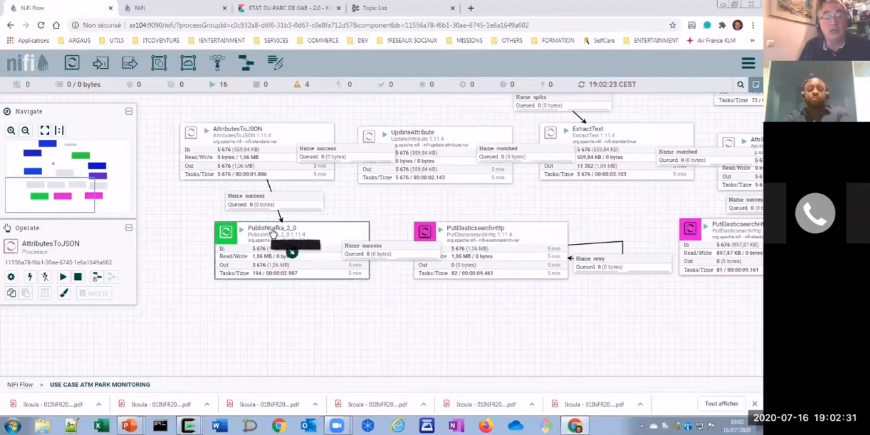
click(299, 237)
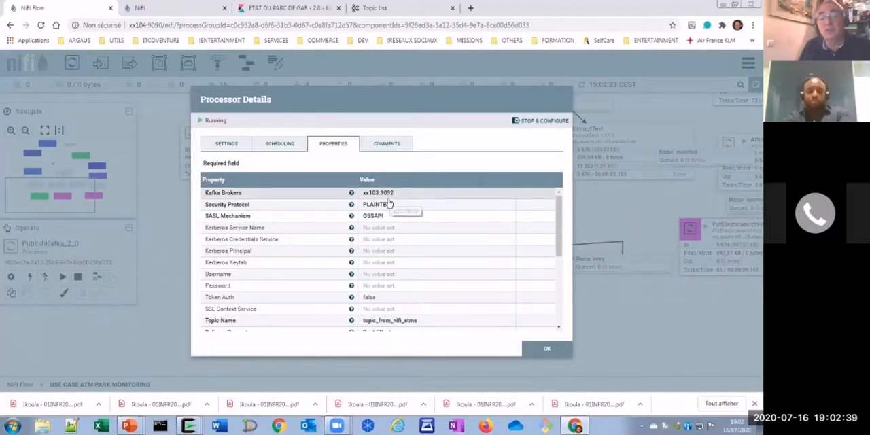
scroll(410, 323, down, 3)
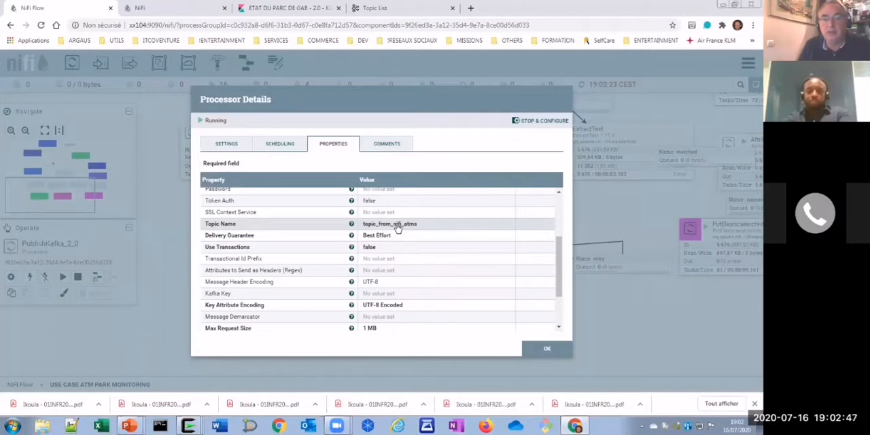
click(537, 353)
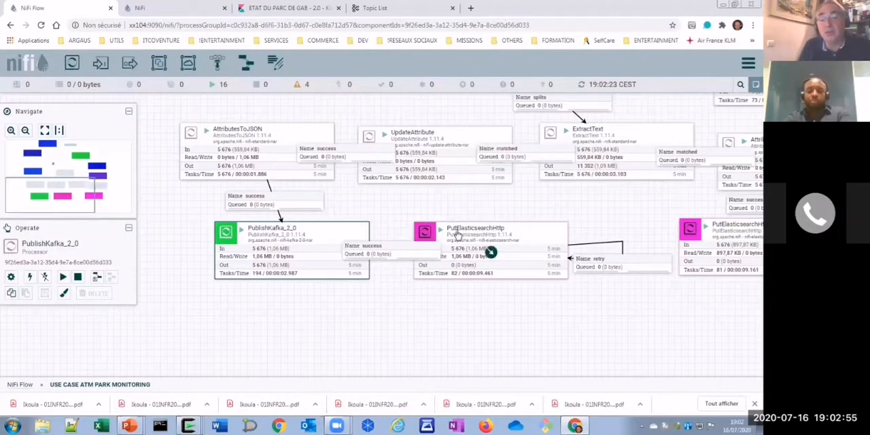
- View the configuration of the PutElasticsearchHttp processor fed by PublishKafka_2_0, examine its Index property, and close the details
right_click(465, 233)
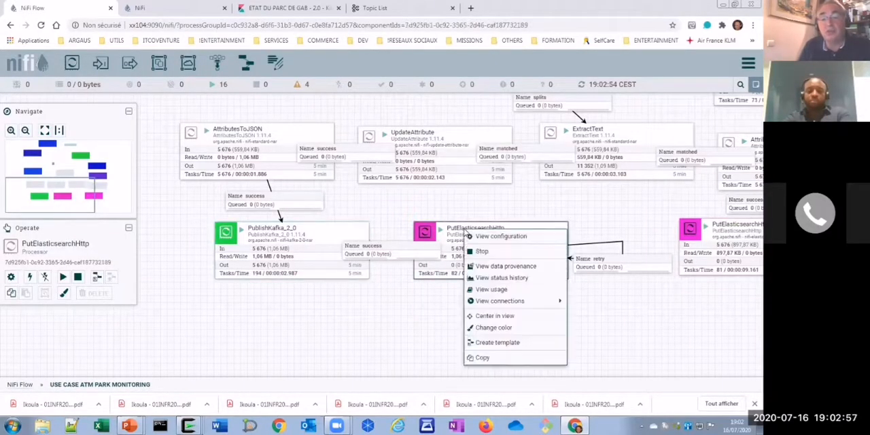
click(490, 240)
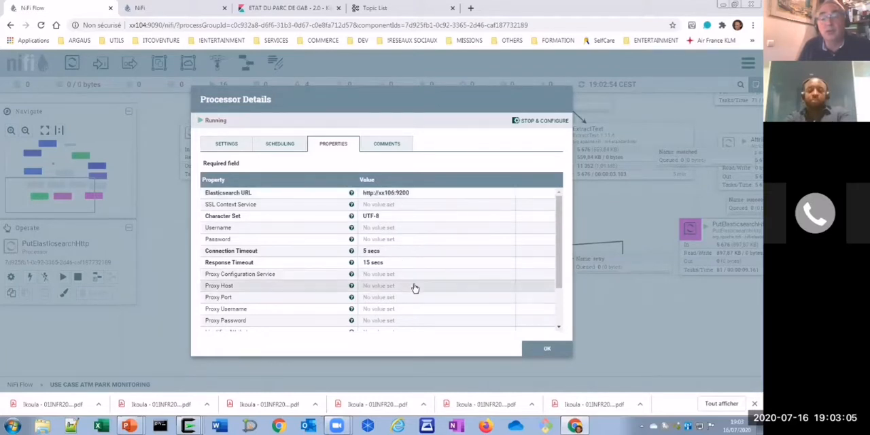
scroll(409, 306, down, 2)
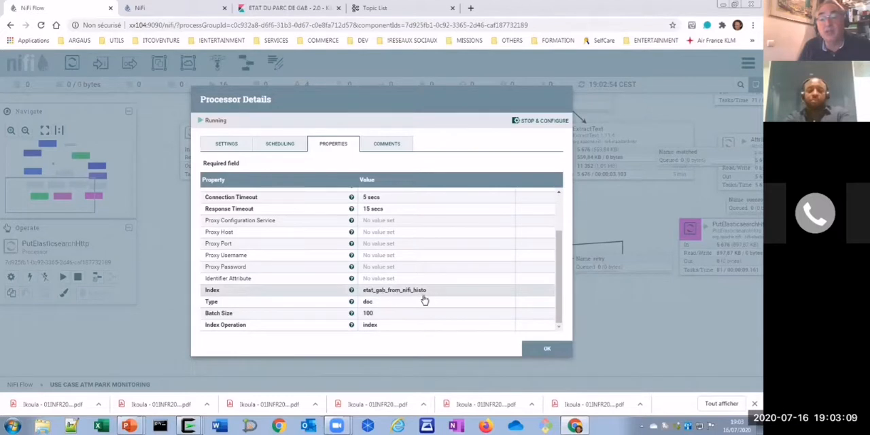
click(547, 350)
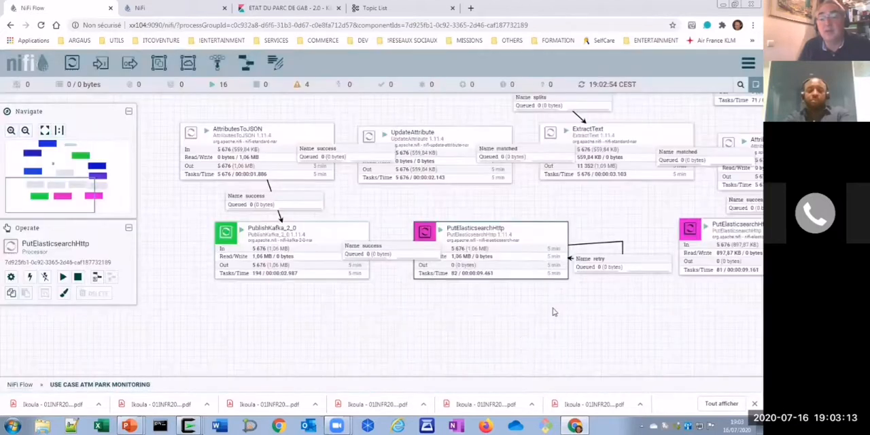
- View the configuration of the PutElasticsearchHttp processor fed directly by AttributesToJSON, examine its identifier and index properties, and close the details
drag(537, 341, 323, 375)
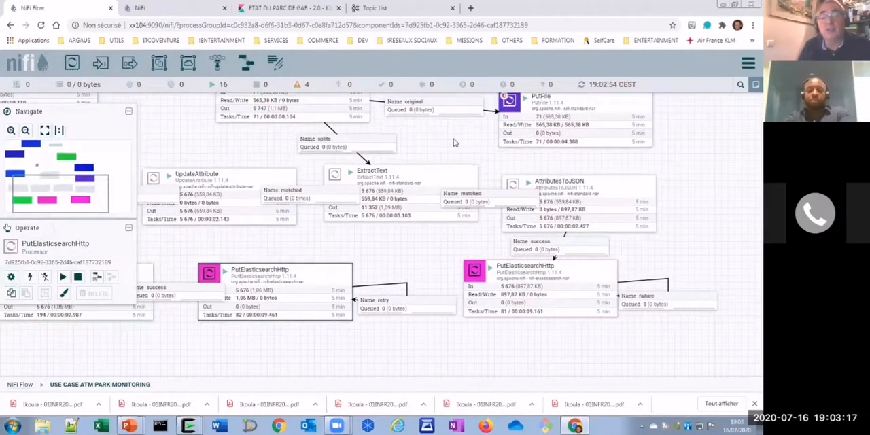
drag(455, 142, 413, 149)
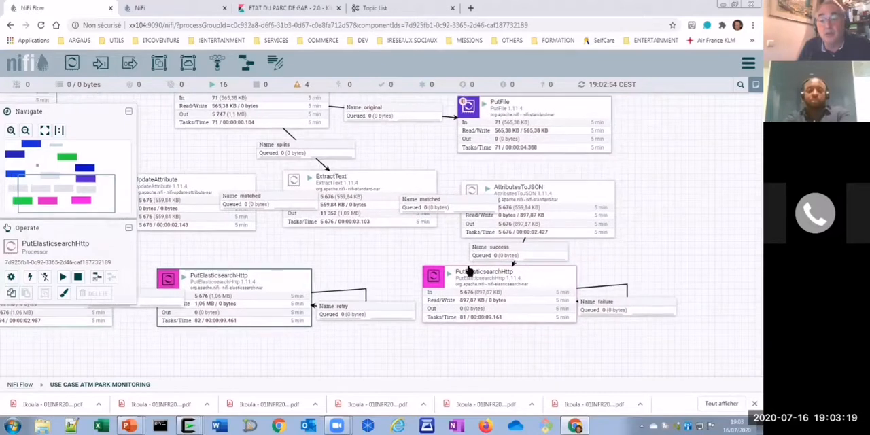
right_click(496, 292)
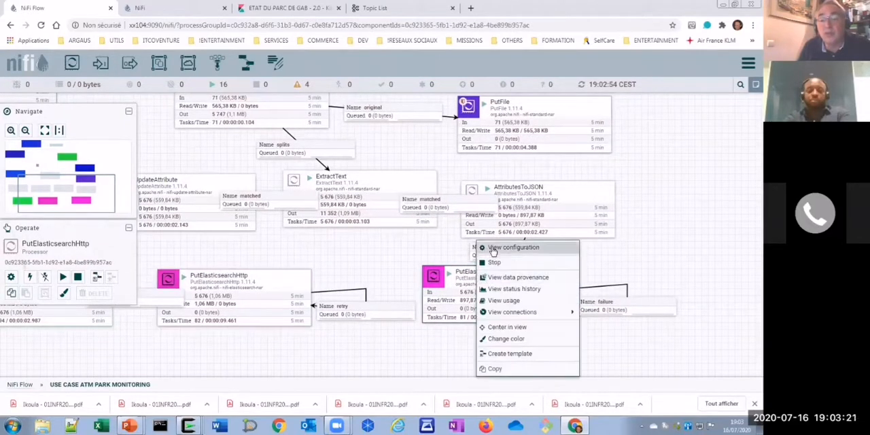
click(493, 250)
scroll(439, 254, down, 2)
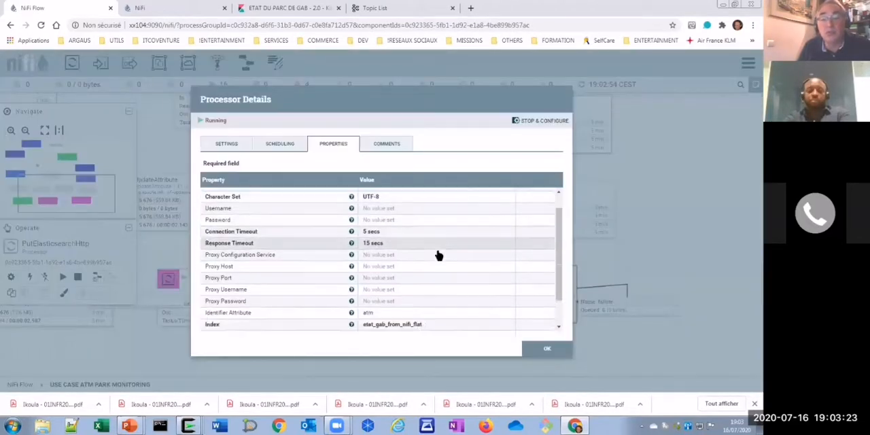
scroll(437, 262, down, 1)
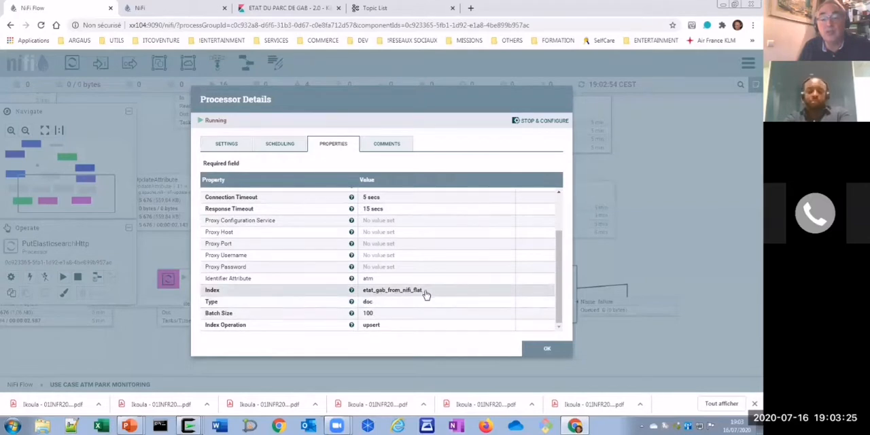
click(546, 350)
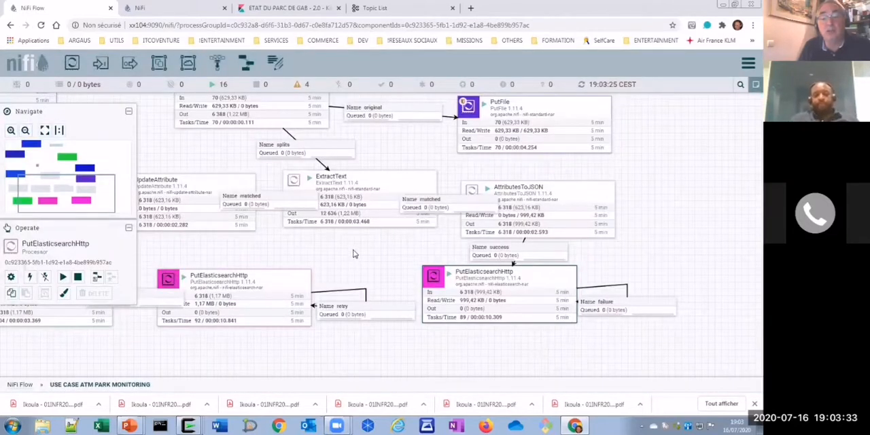
- View the configuration of the success connection from ConsumeKafka to SplitText, examine its back pressure settings, and close the details
drag(353, 254, 378, 257)
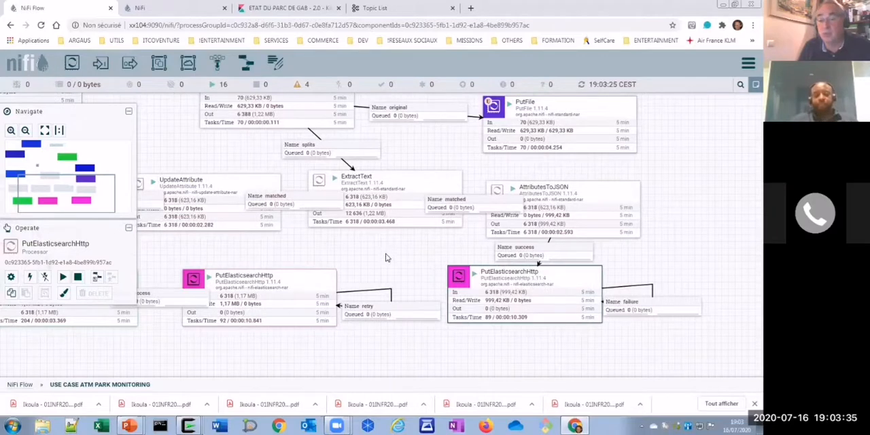
drag(184, 165, 249, 274)
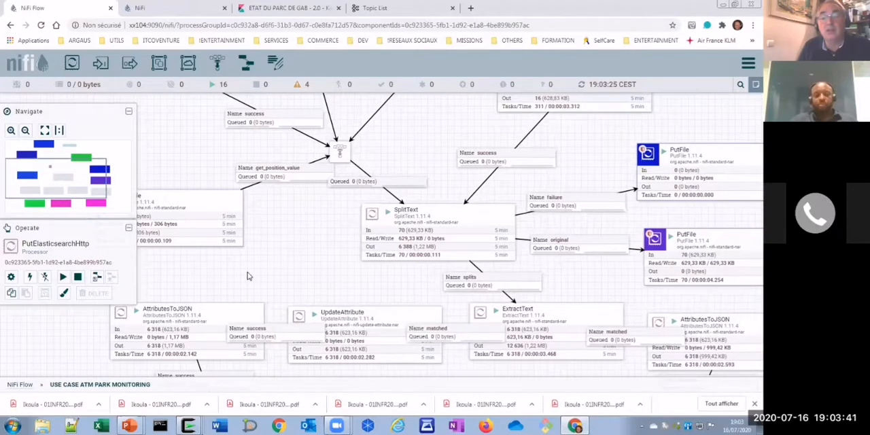
drag(306, 261, 273, 252)
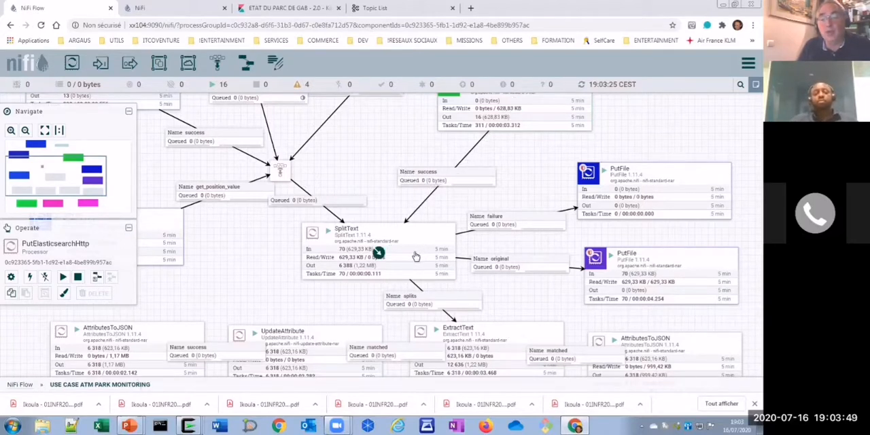
right_click(434, 176)
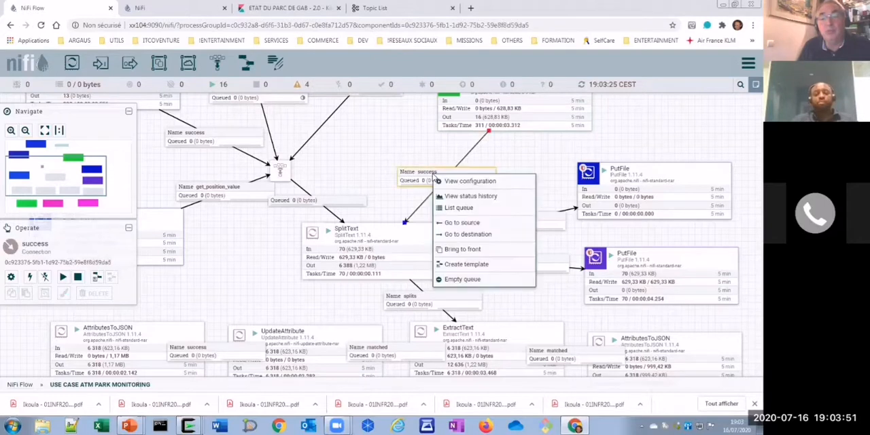
click(460, 184)
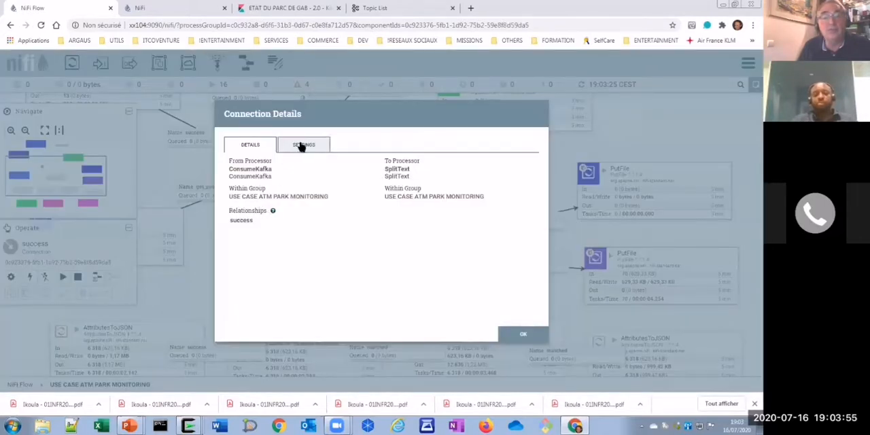
click(301, 144)
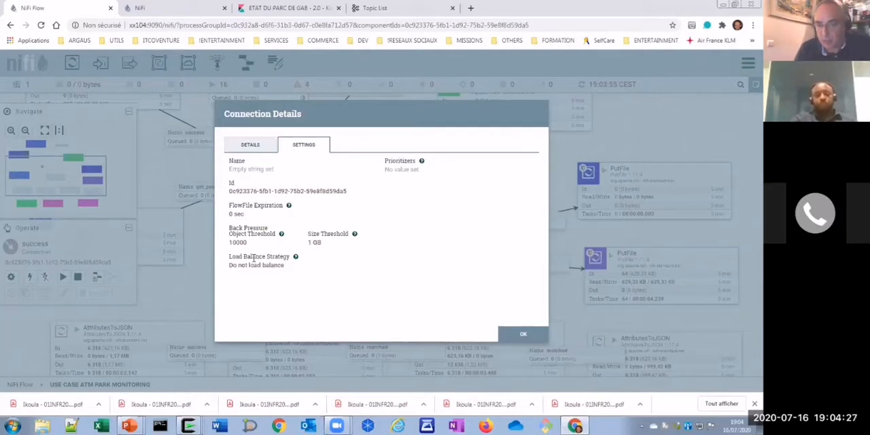
click(523, 335)
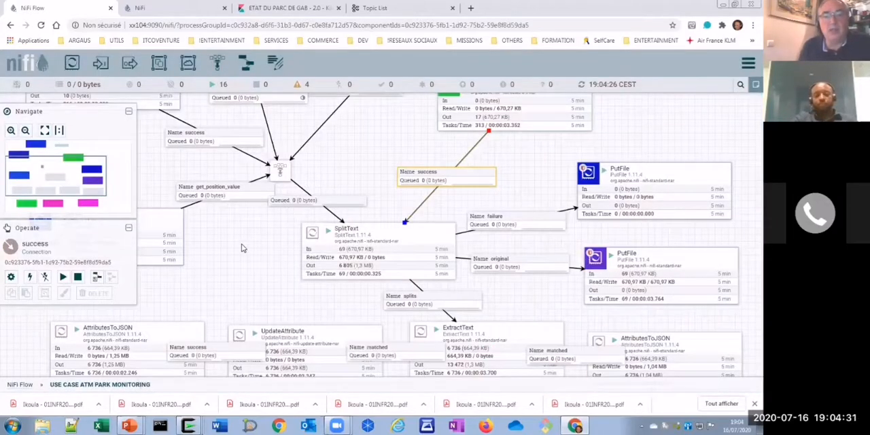
- Examine the flow's entry points upstream of SplitText, including the RPI_INPUT port and the ConsumeKafka processor
drag(250, 256, 305, 329)
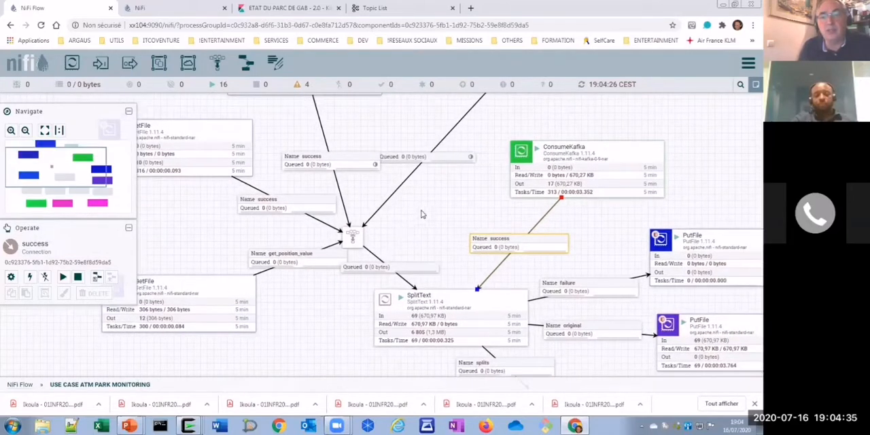
drag(414, 223, 386, 262)
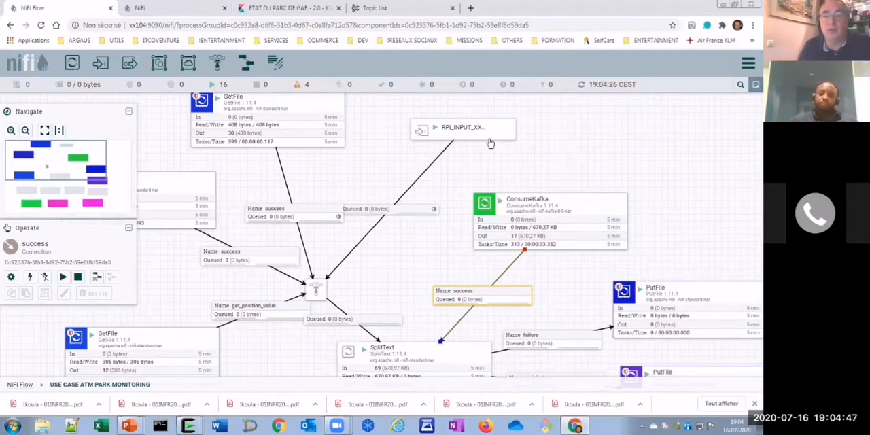
mouse_move(477, 142)
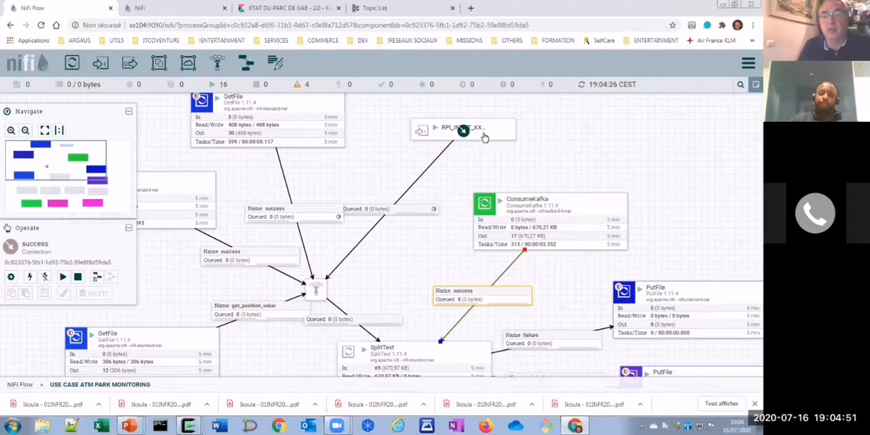
mouse_move(467, 160)
mouse_down()
mouse_move(509, 165)
mouse_move(480, 152)
mouse_up()
drag(595, 157, 535, 117)
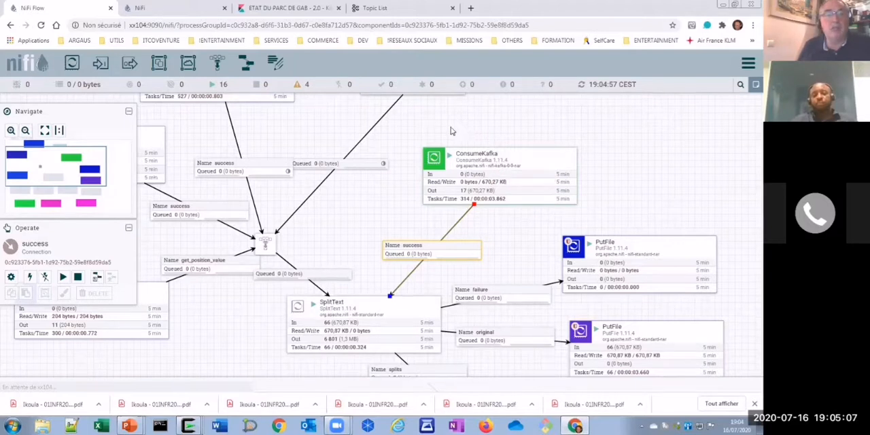
- Switch to the other NiFi instance, enter the RASBERRYPI 2.0 process group, and view the PublishKafka processor's configuration properties
click(158, 11)
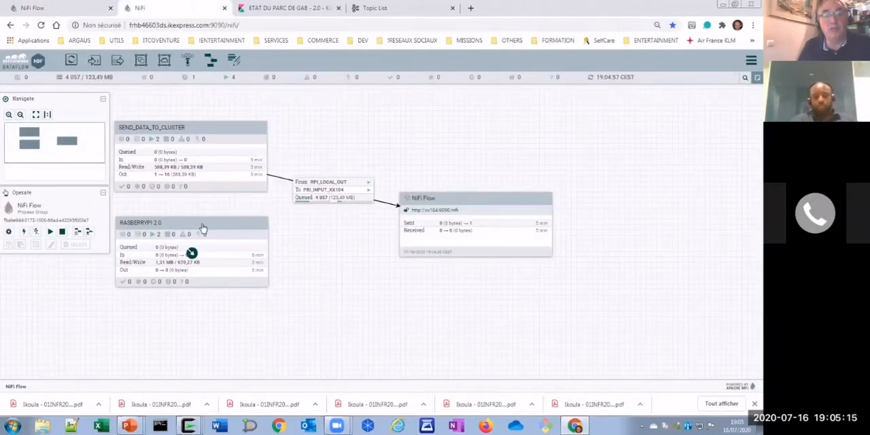
double_click(202, 228)
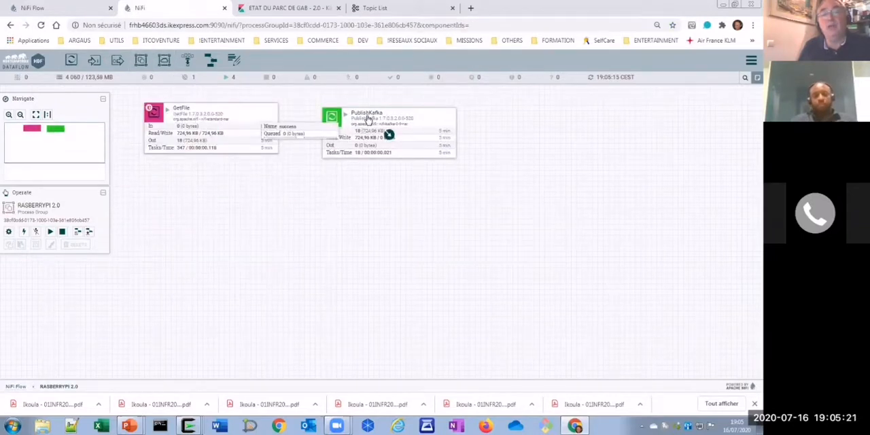
right_click(374, 120)
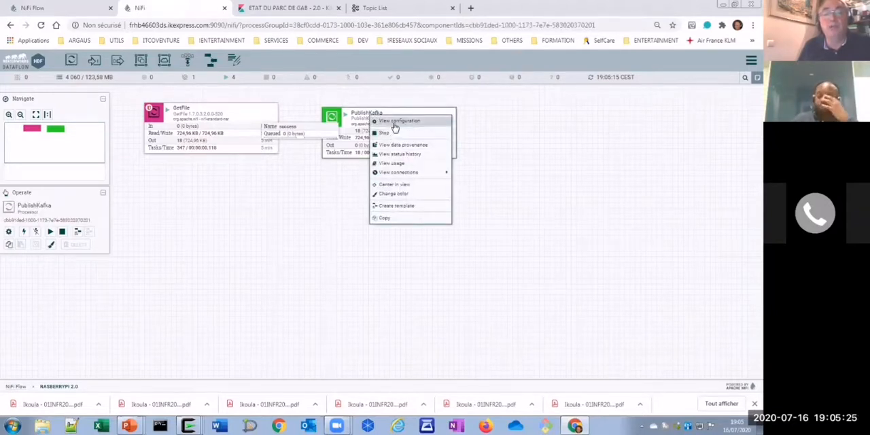
click(394, 122)
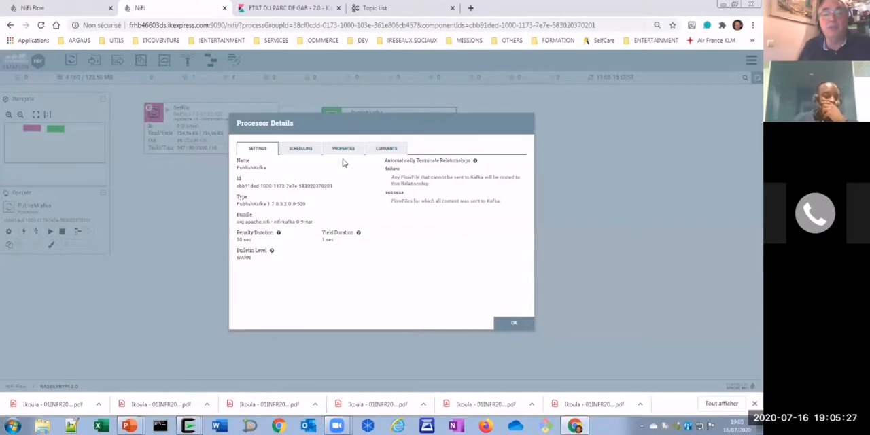
click(345, 151)
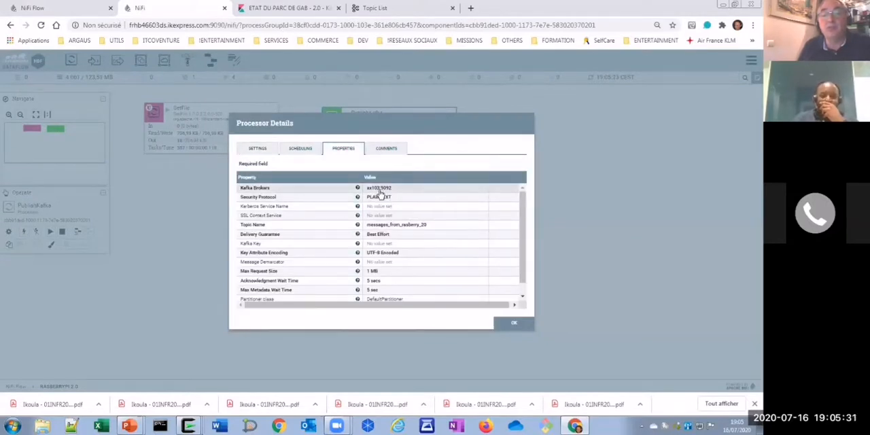
- Close the PublishKafka details, switch back to the ATM park monitoring flow, and examine the GetFile, RPI_INPUT and ConsumeKafka sources feeding SplitText
click(515, 324)
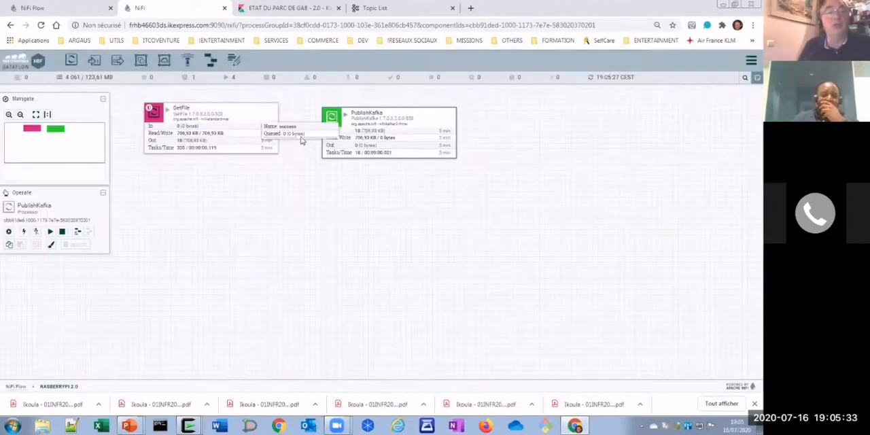
click(68, 10)
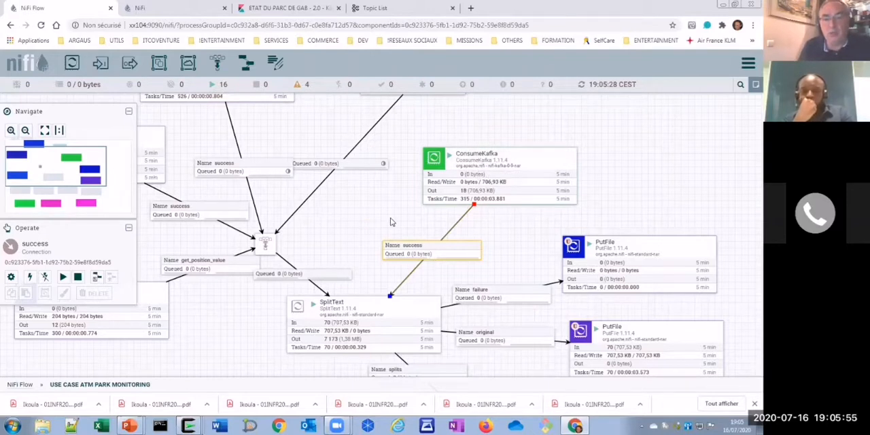
drag(391, 220, 446, 206)
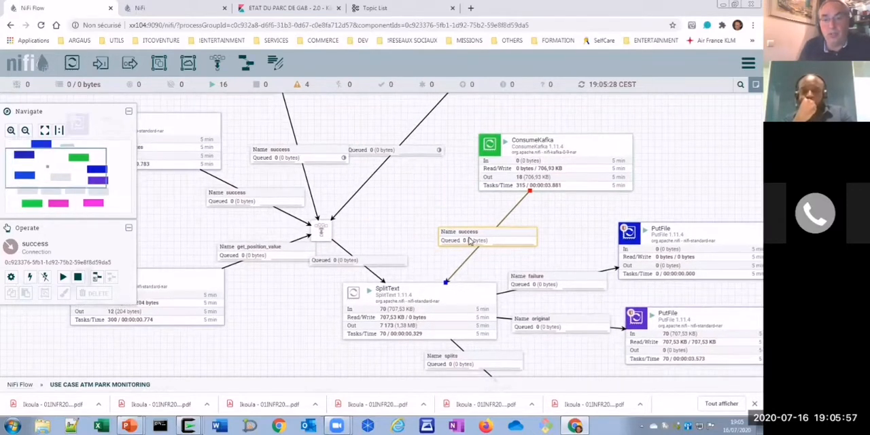
mouse_move(404, 212)
mouse_down()
mouse_move(434, 200)
mouse_move(431, 210)
mouse_move(417, 206)
mouse_up()
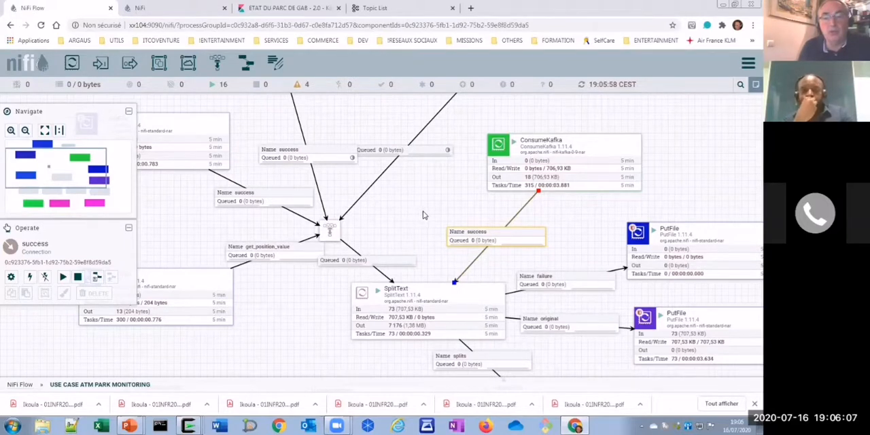
drag(417, 211, 394, 205)
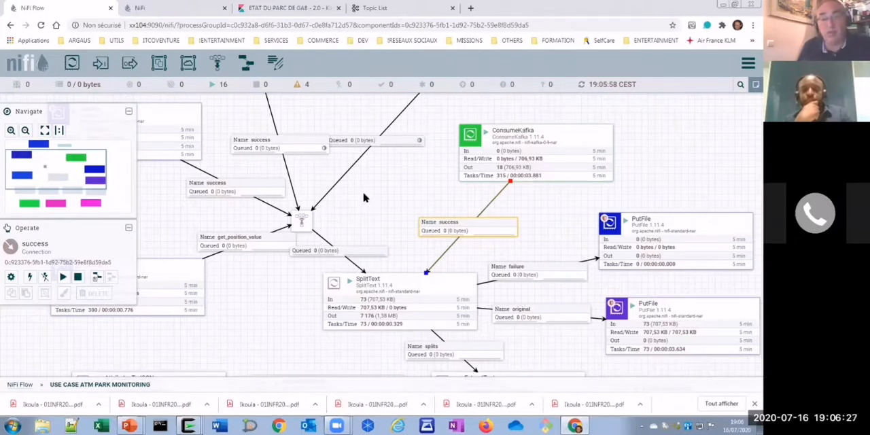
drag(376, 196, 431, 264)
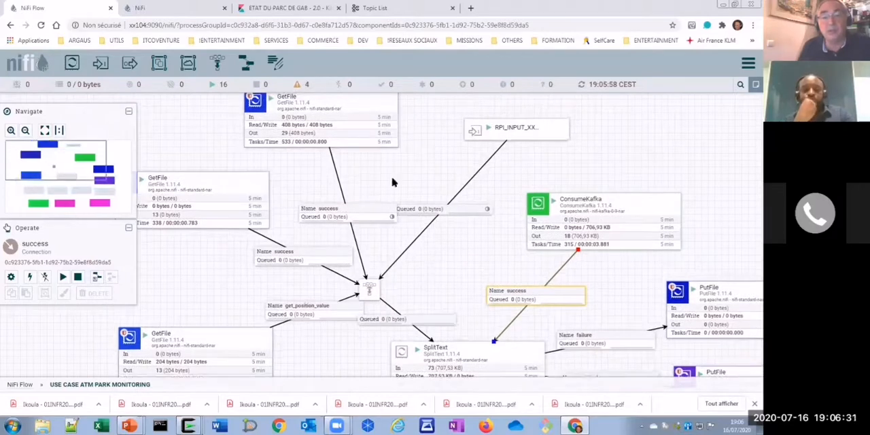
drag(383, 176, 434, 179)
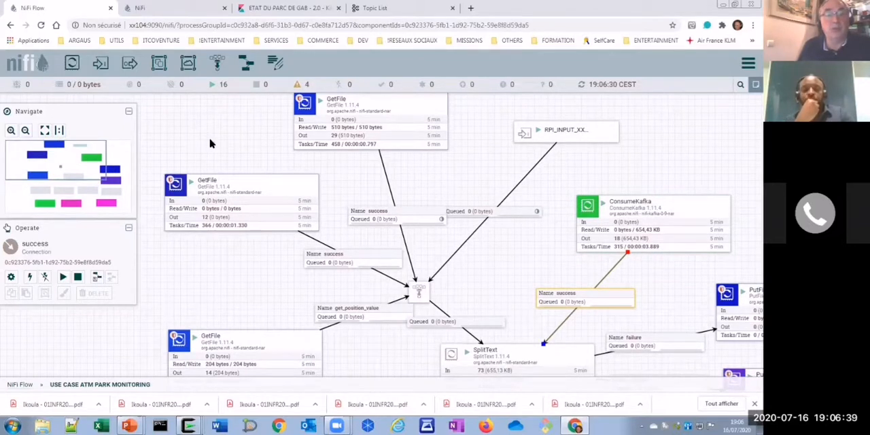
drag(210, 140, 218, 125)
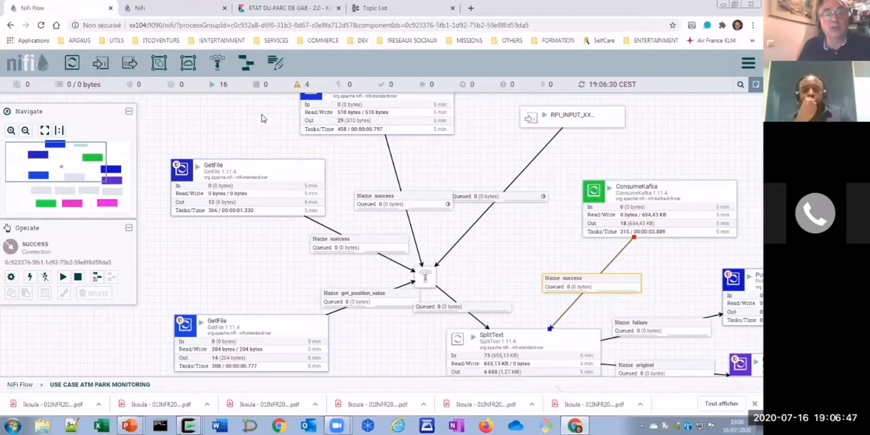
- Switch to the Kibana dashboard ETAT DU PARC DE GAB - 2.0 and set the ETAT HISTORIQUE DU PARC panel's time range to Last 1 hour
click(268, 16)
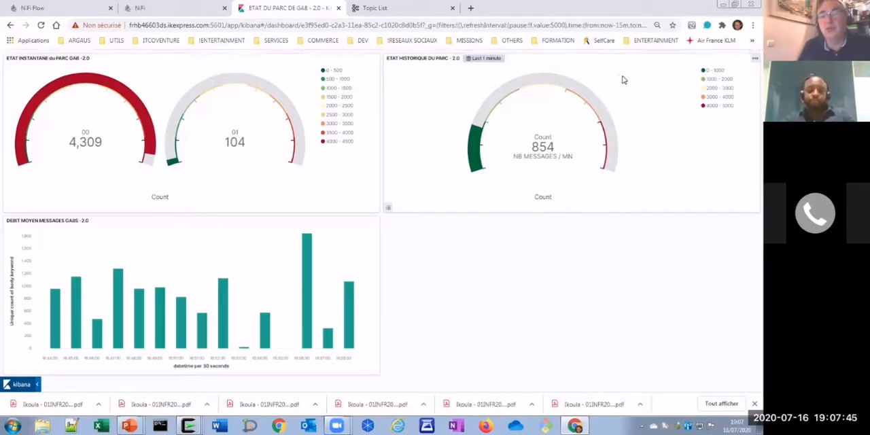
click(485, 59)
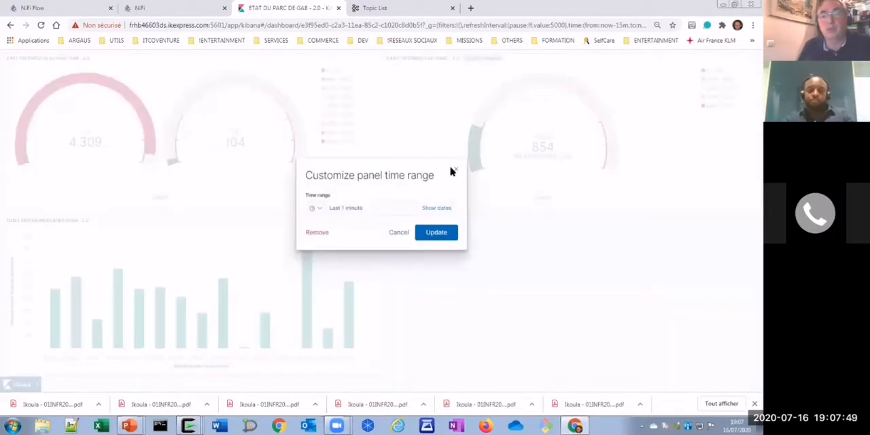
click(316, 209)
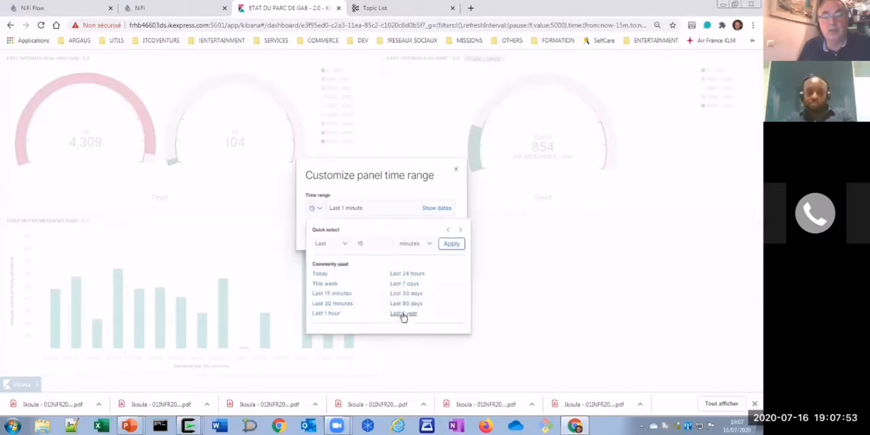
click(330, 314)
click(435, 234)
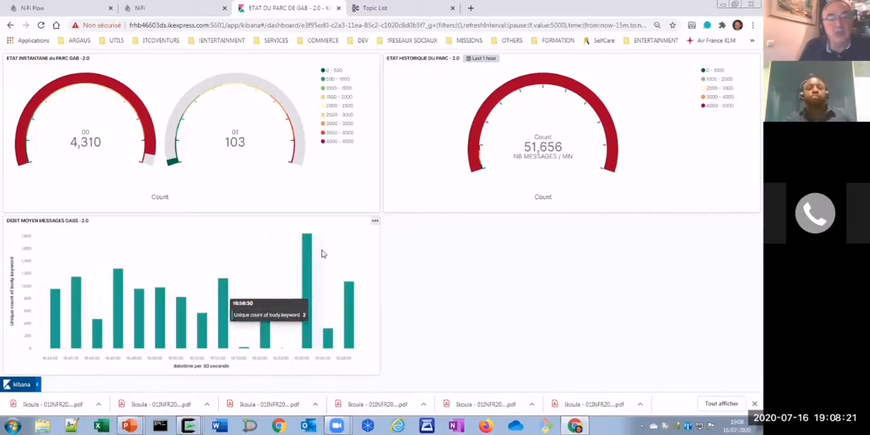
- Add a custom time range of Last 7 days to the DEBIT MOYEN MESSAGES GABS panel
click(375, 222)
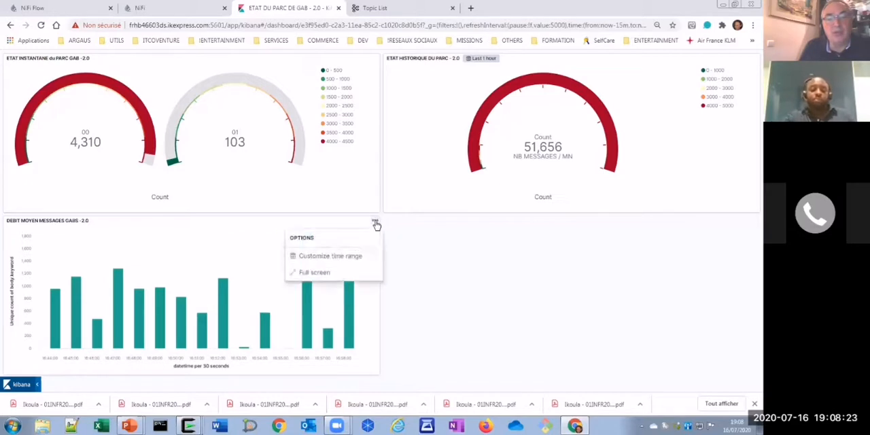
click(323, 257)
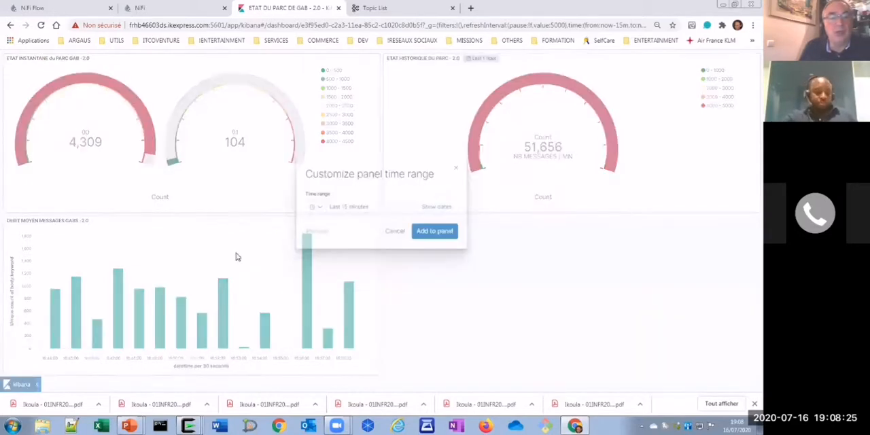
click(323, 210)
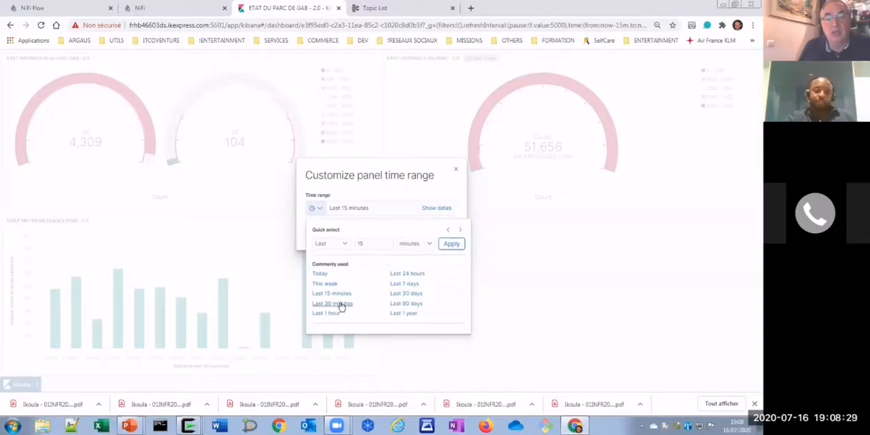
click(406, 284)
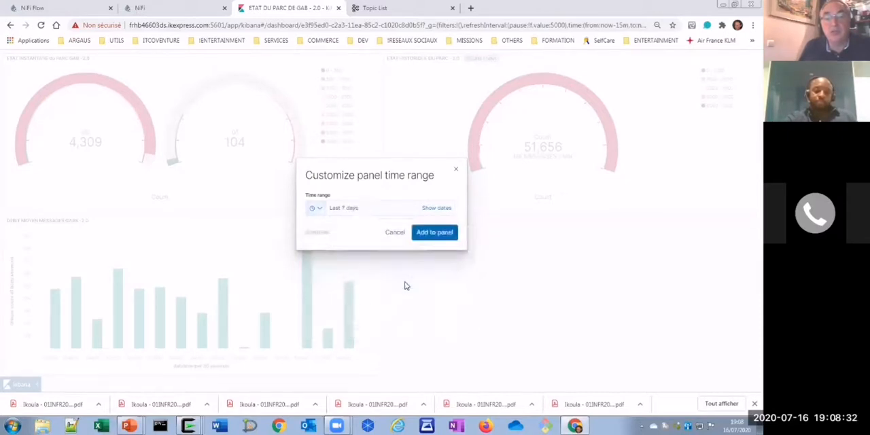
click(429, 232)
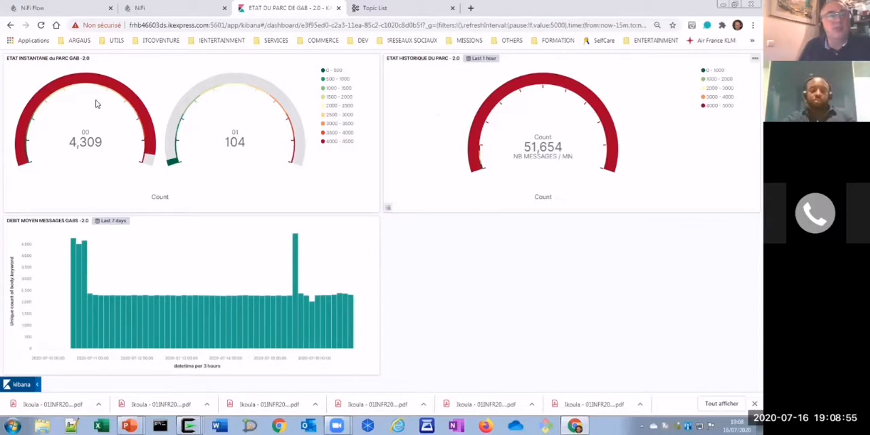
- Leave the dashboard's full-screen view and add a filter on etat_gab_from_nifi_flat where lecteur.keyword is not 0
click(20, 384)
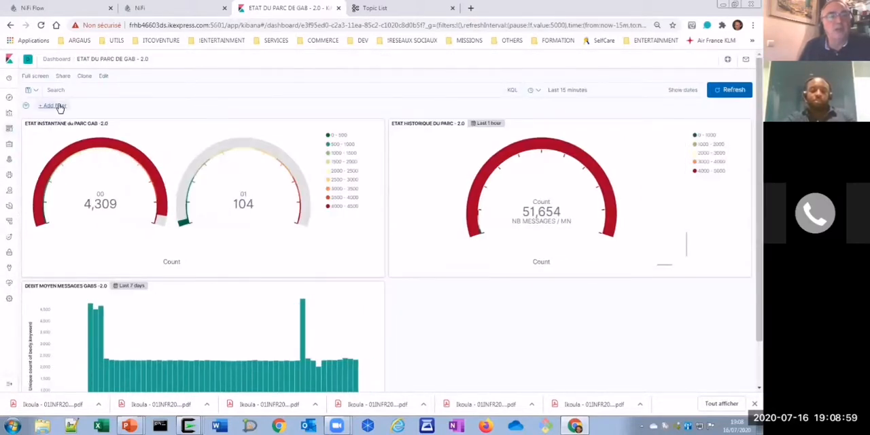
click(55, 106)
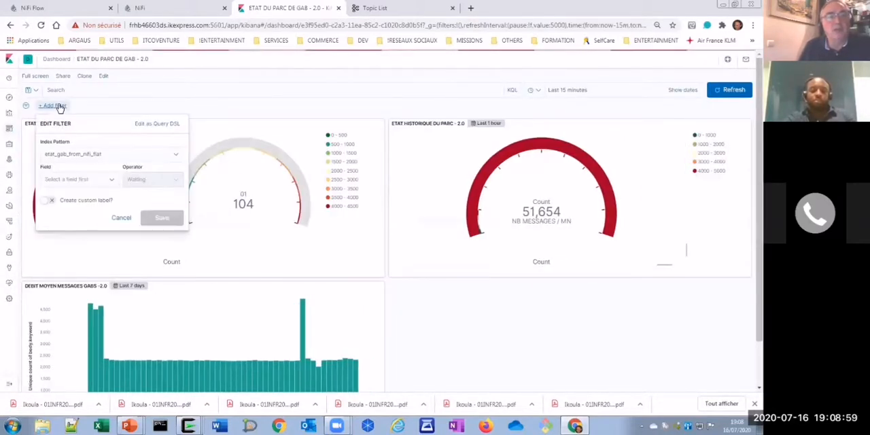
click(75, 180)
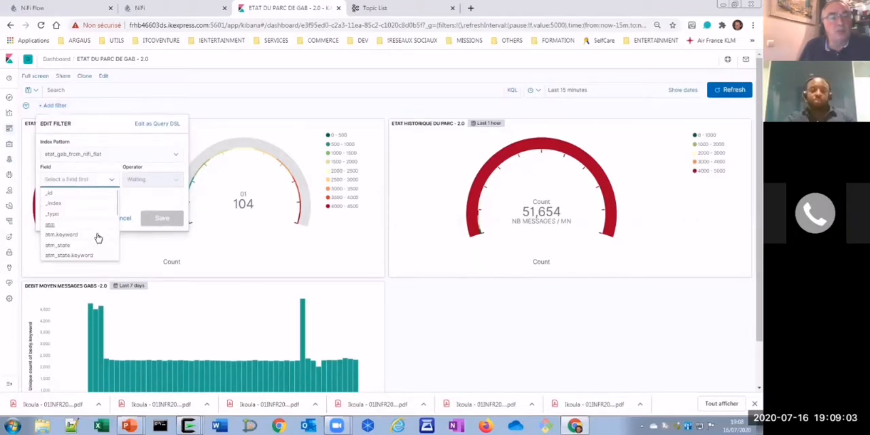
scroll(95, 236, down, 1)
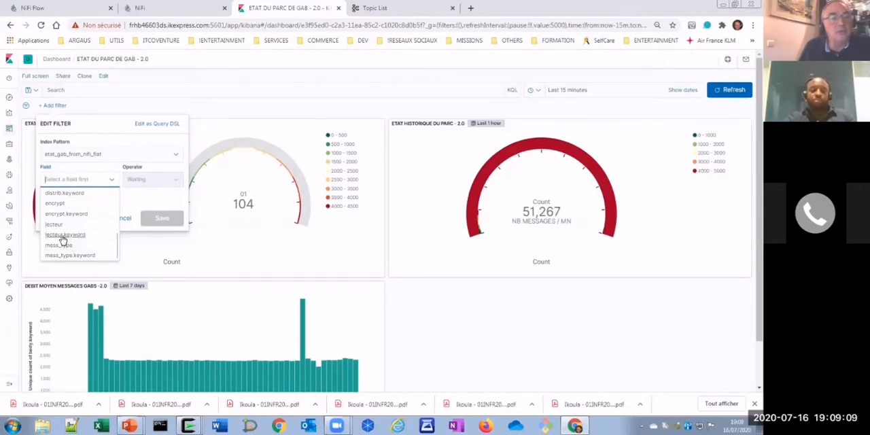
click(62, 235)
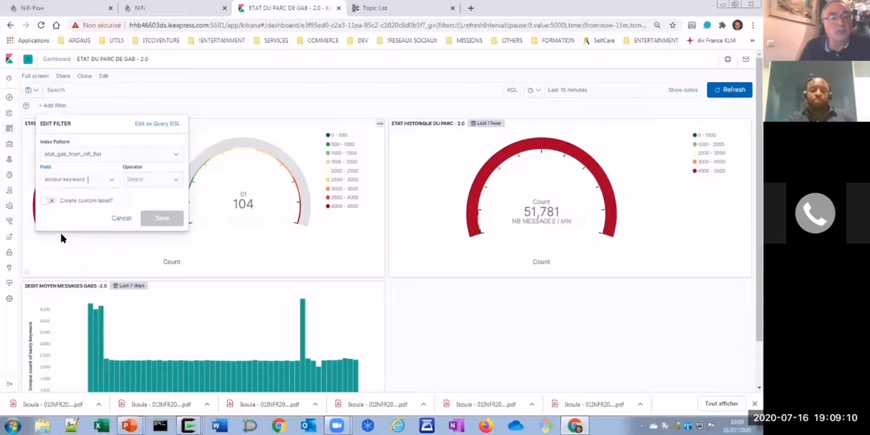
click(146, 182)
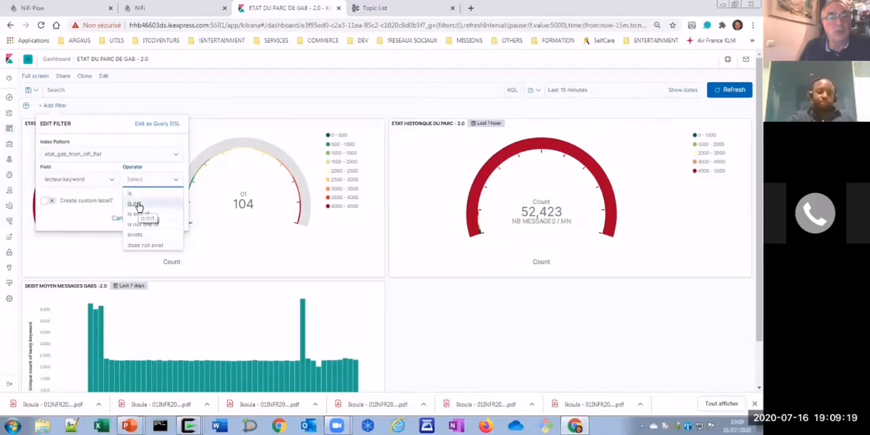
click(137, 205)
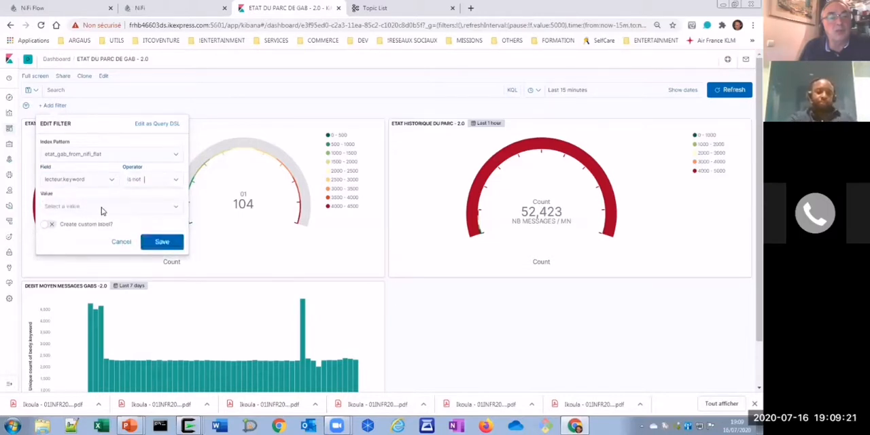
click(102, 209)
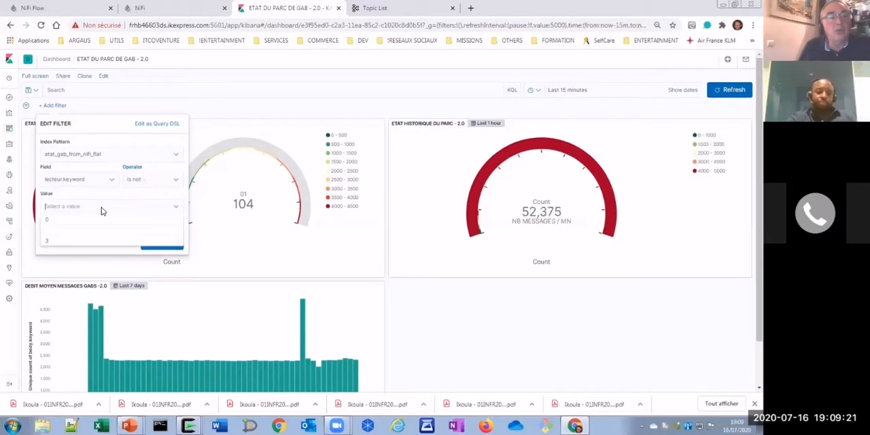
click(46, 223)
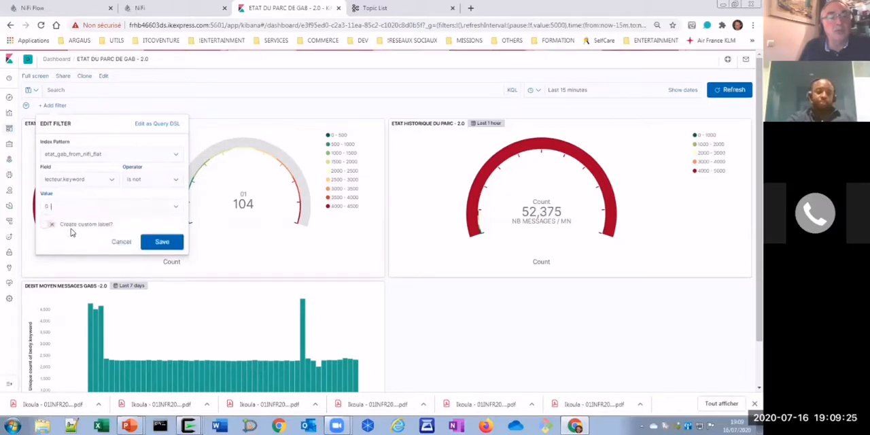
click(163, 242)
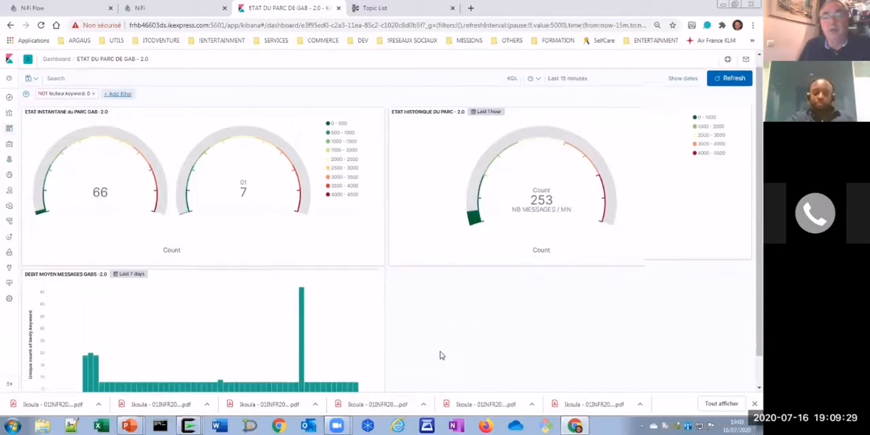
- Review the filtered dashboard's gauges and the message rate chart below them
scroll(441, 354, down, 1)
scroll(440, 355, up, 1)
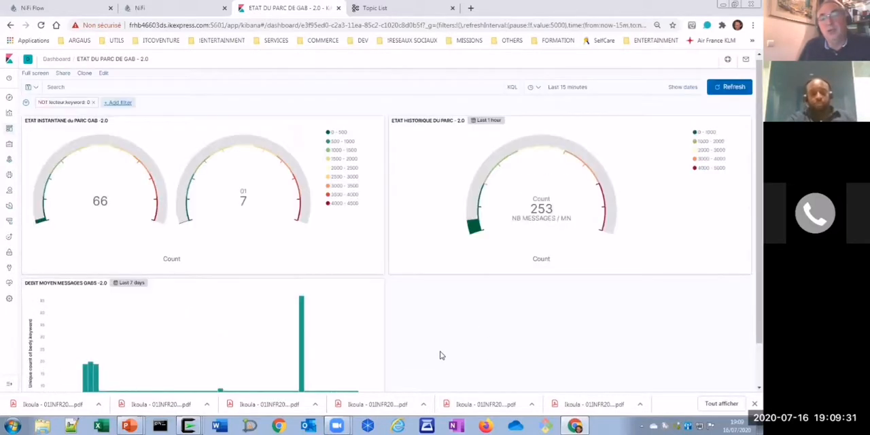
scroll(439, 342, down, 1)
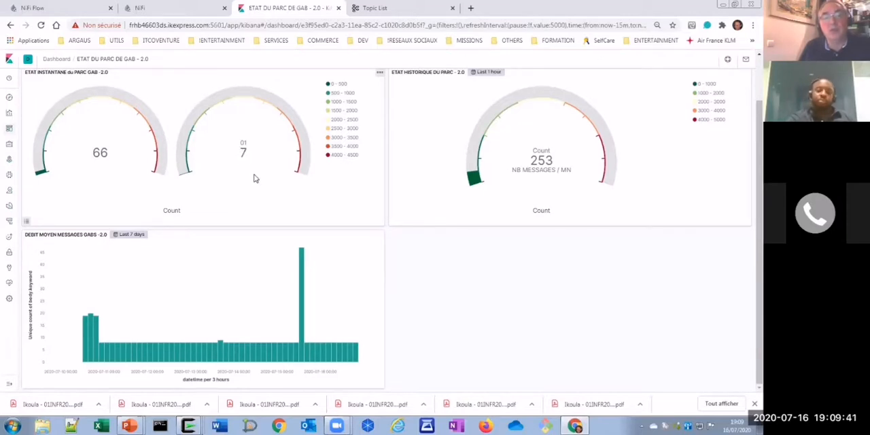
scroll(255, 178, up, 1)
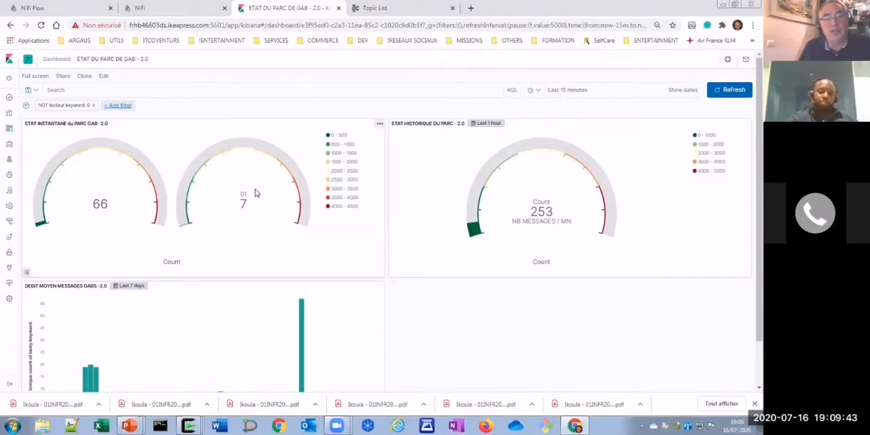
- Switch back to the NiFi flow and examine the path from the input processors through SplitText to the extraction and JSON processors
click(62, 10)
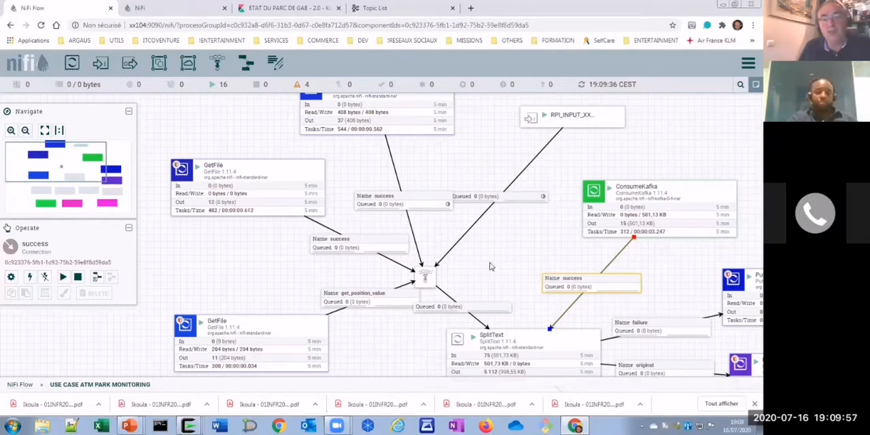
drag(485, 248, 433, 181)
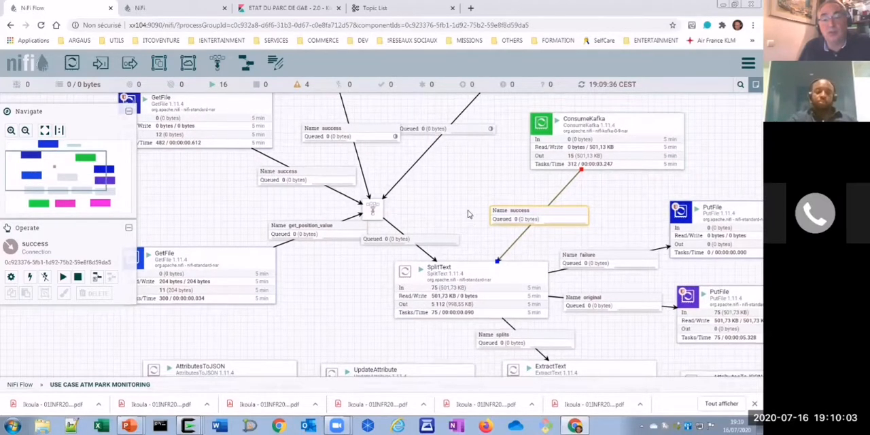
drag(475, 247, 405, 184)
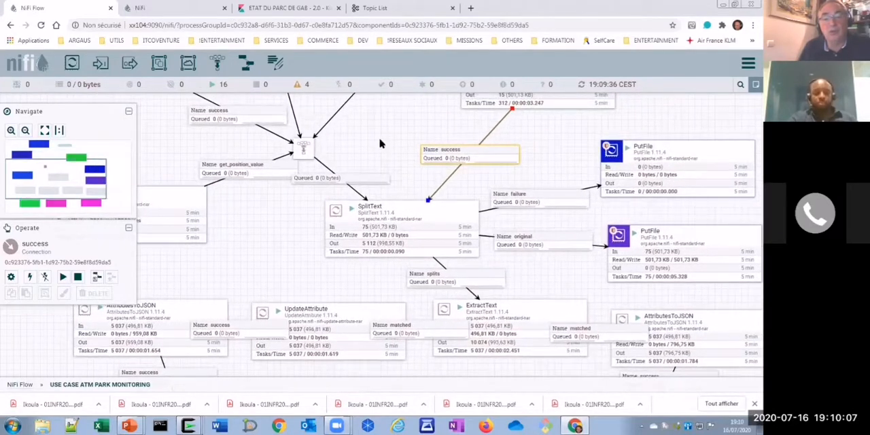
drag(404, 170, 461, 199)
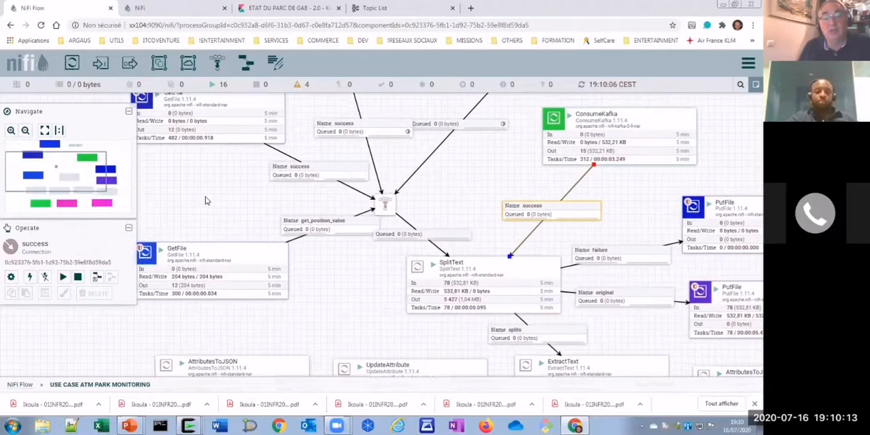
drag(251, 204, 222, 207)
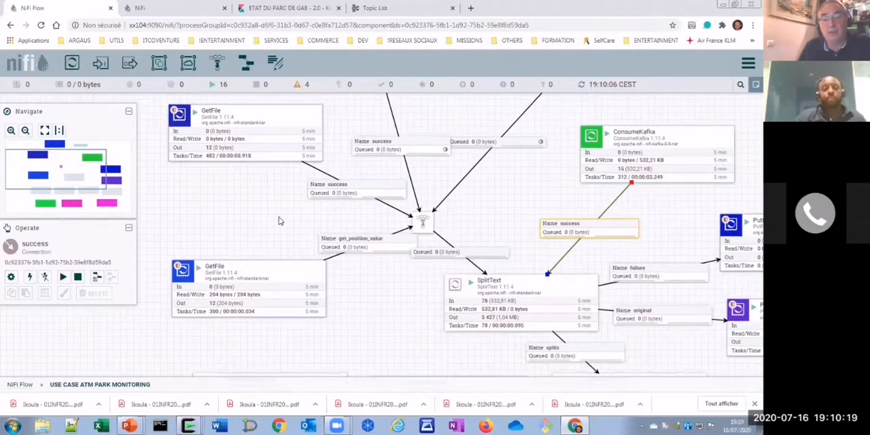
drag(283, 180, 265, 250)
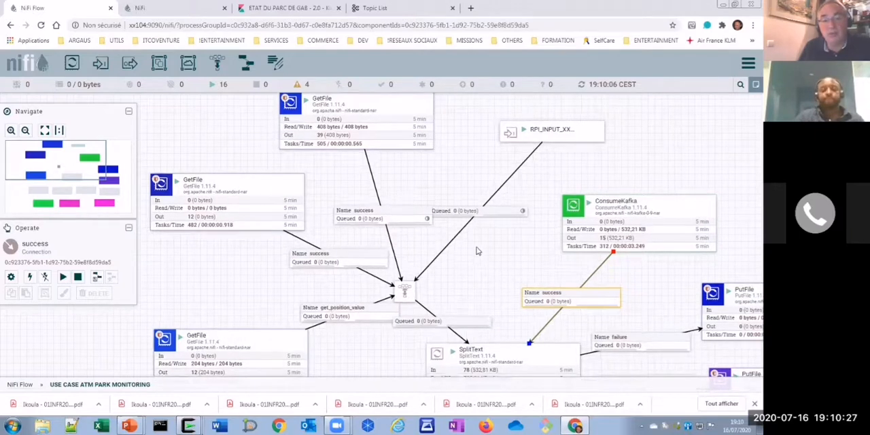
drag(482, 294, 493, 246)
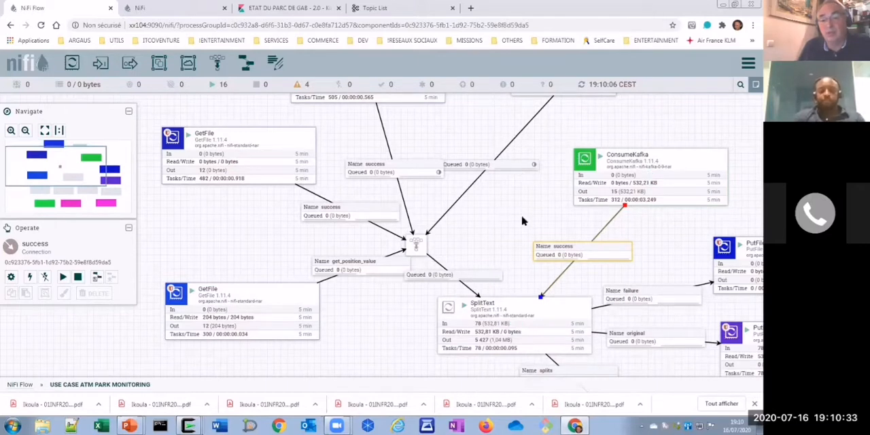
drag(550, 212, 482, 206)
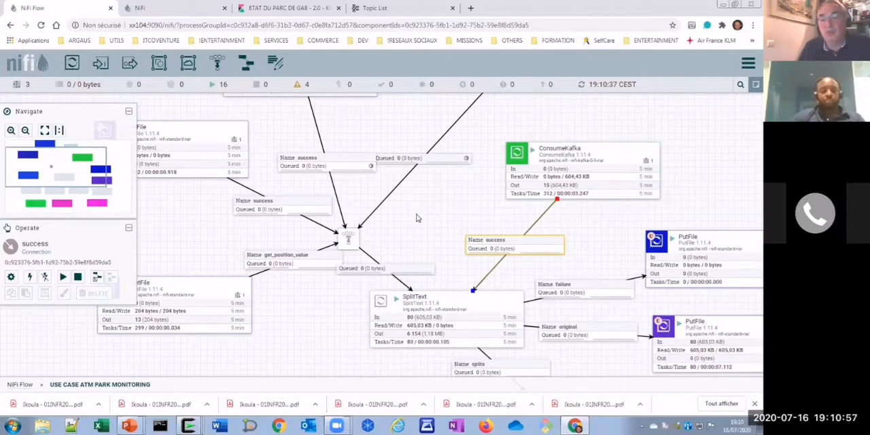
drag(417, 188, 419, 161)
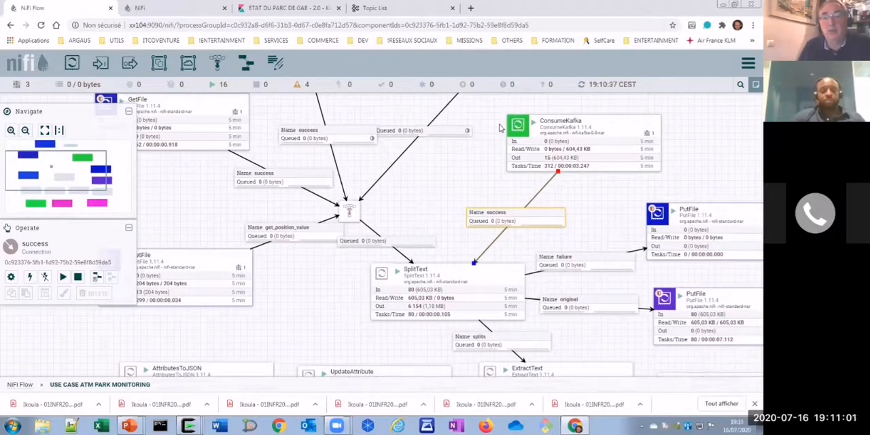
- Minimize the browser showing the NiFi flow and switch to the PowerPoint presentation
click(723, 5)
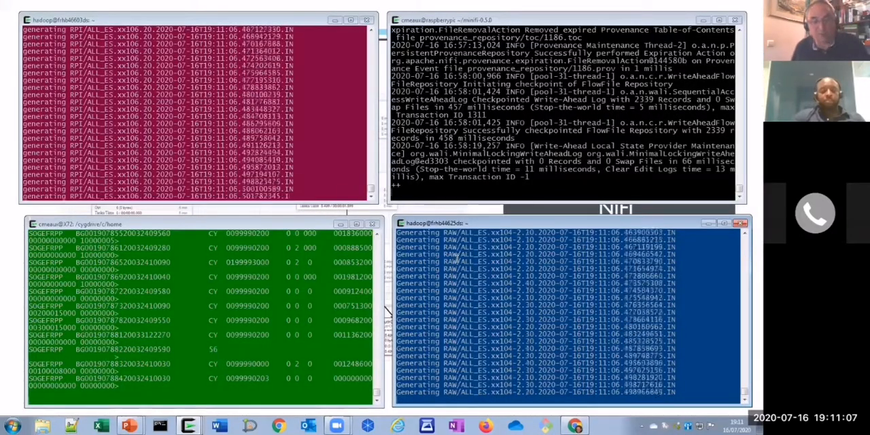
key(alt+Tab)
key(alt+Tab)
key(alt+Tab)
key(alt+Tab)
key(alt+Tab)
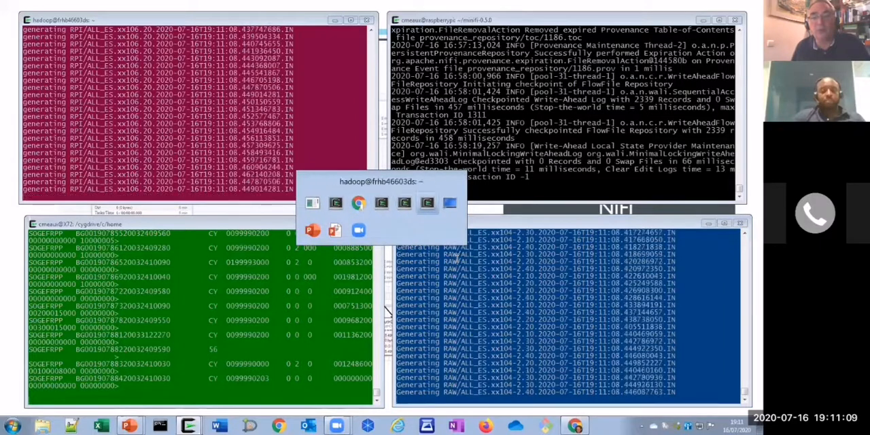
key(alt+Tab)
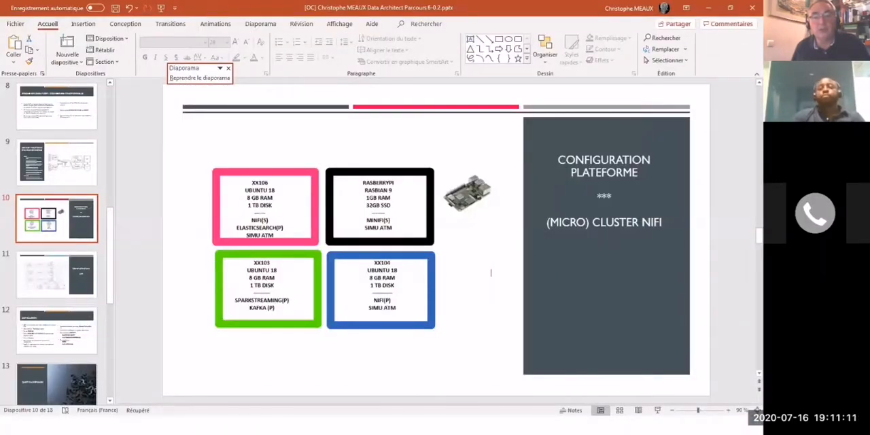
- Start the slide show from the NiFi demonstration slide and advance to the Conclusion slide
key(Down)
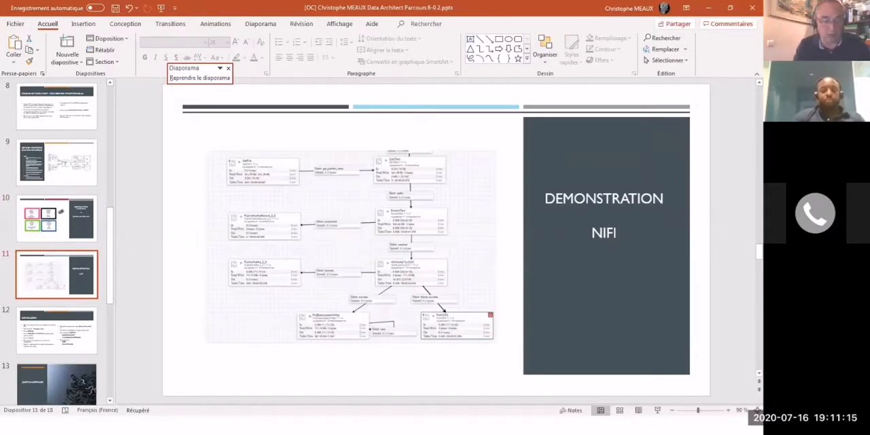
key(shift+F5)
key(Right)
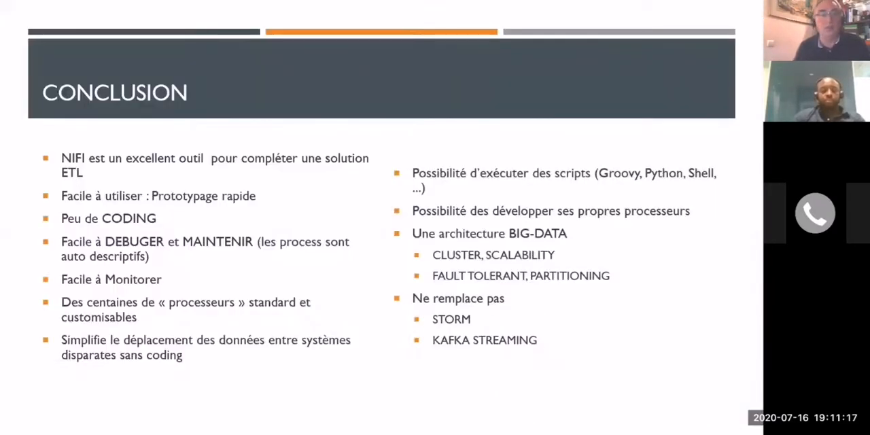